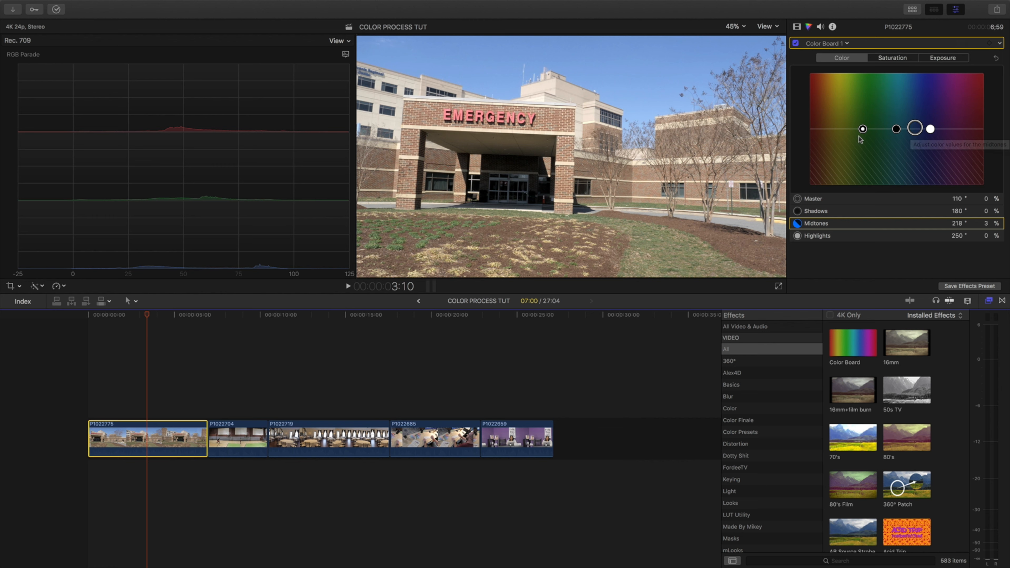
Check the Color Board's saturation settings for the first clip, and add a Color Curves correction to it.
left_click(893, 59)
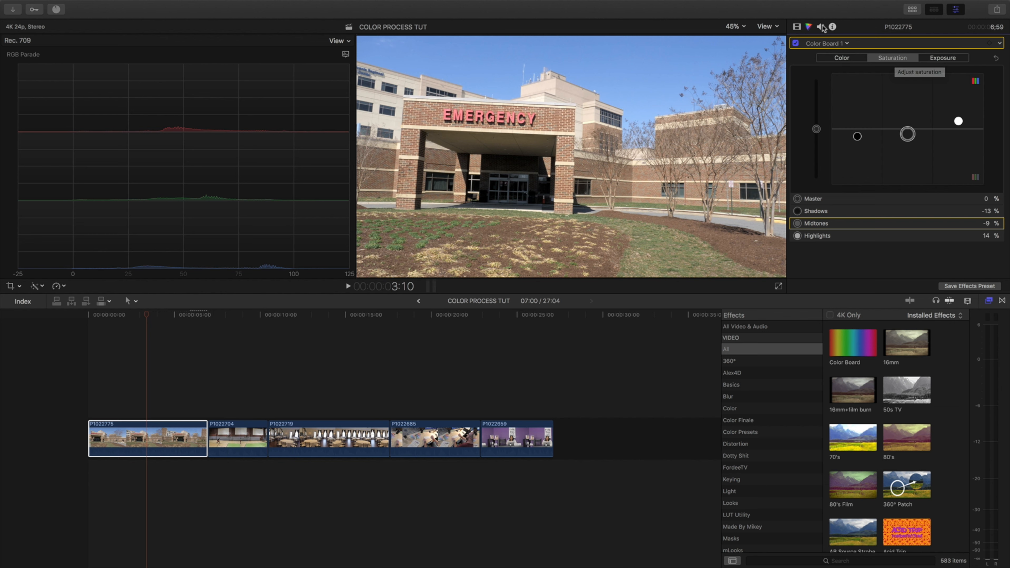
left_click(841, 45)
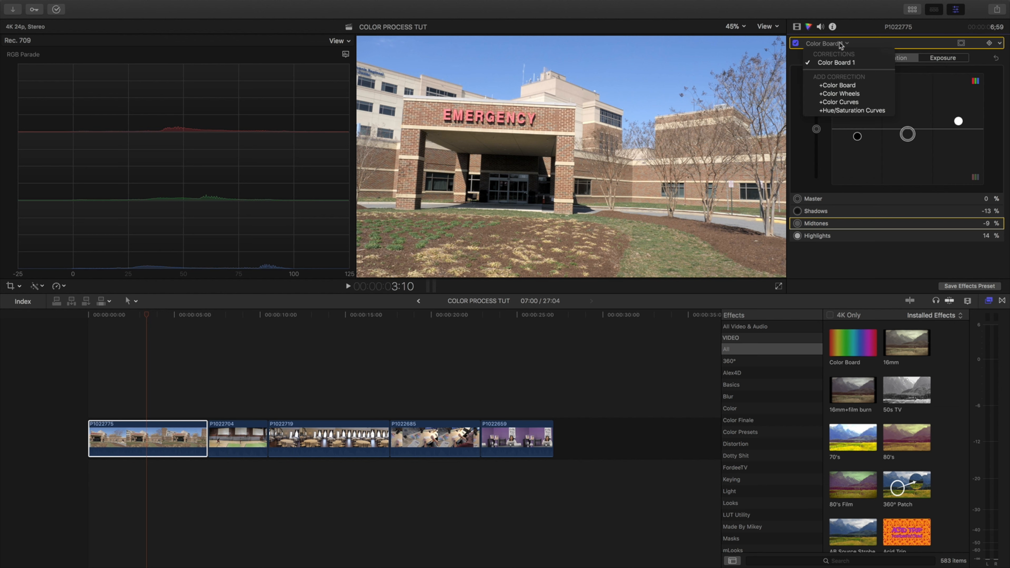
left_click(856, 102)
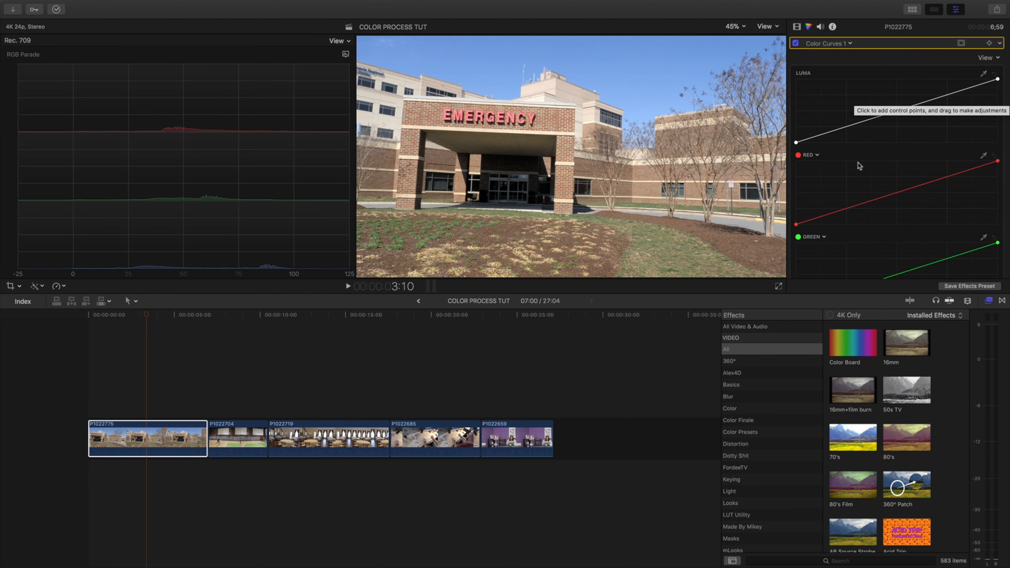
scroll(855, 104, "down", 3)
scroll(836, 119, "up", 3)
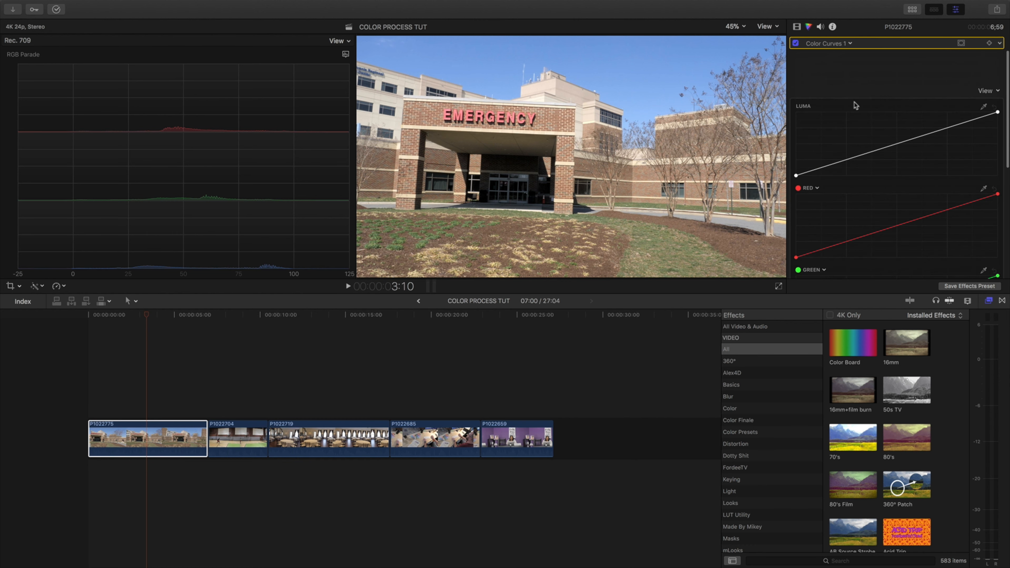
Add two control points to the luma curve and shape a gentle S-curve with darker shadows and brighter highlights.
left_click_drag(796, 142, 796, 139)
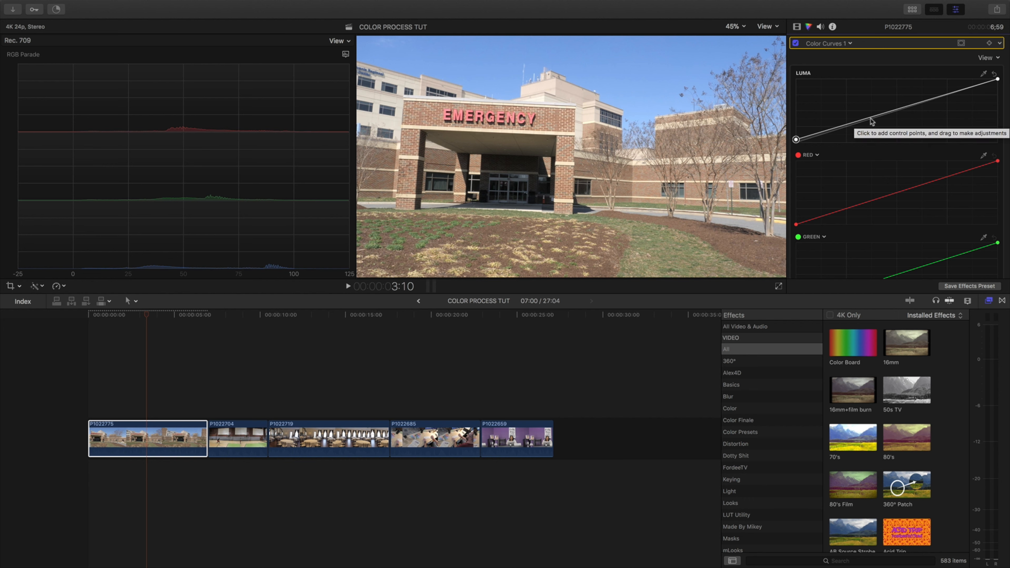
left_click_drag(796, 140, 796, 144)
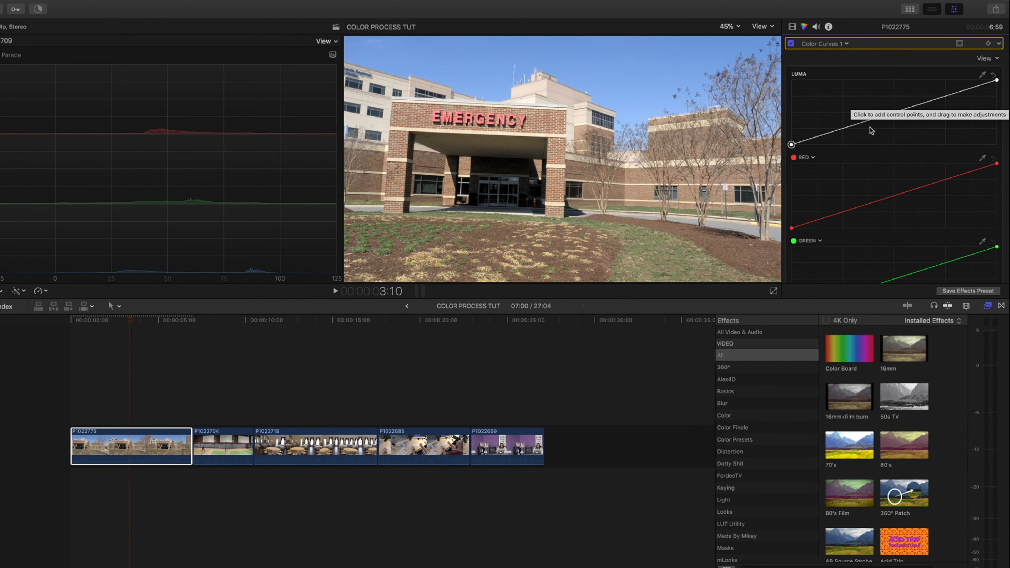
left_click(928, 102)
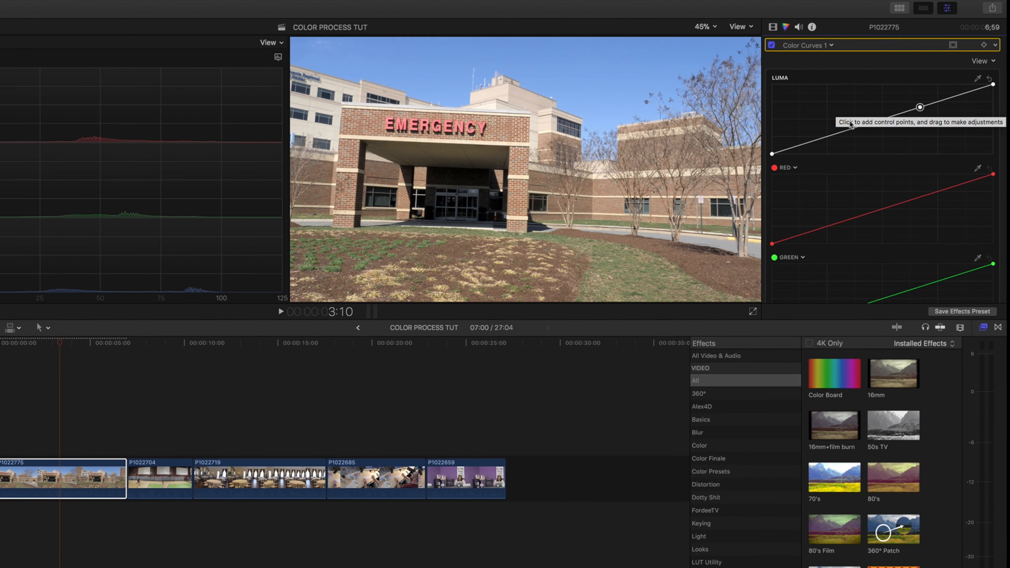
left_click(847, 132)
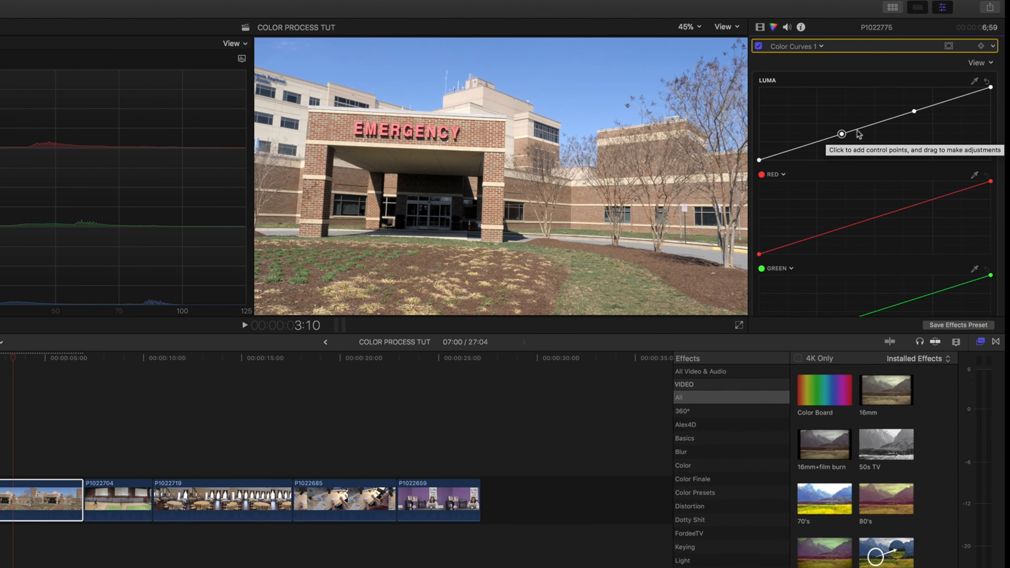
left_click(912, 114)
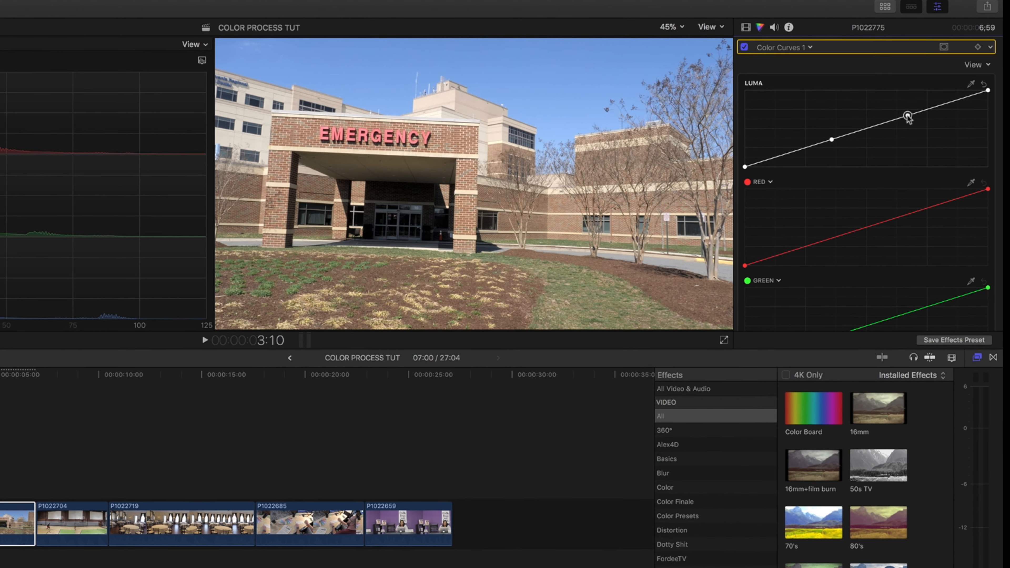
left_click(826, 143)
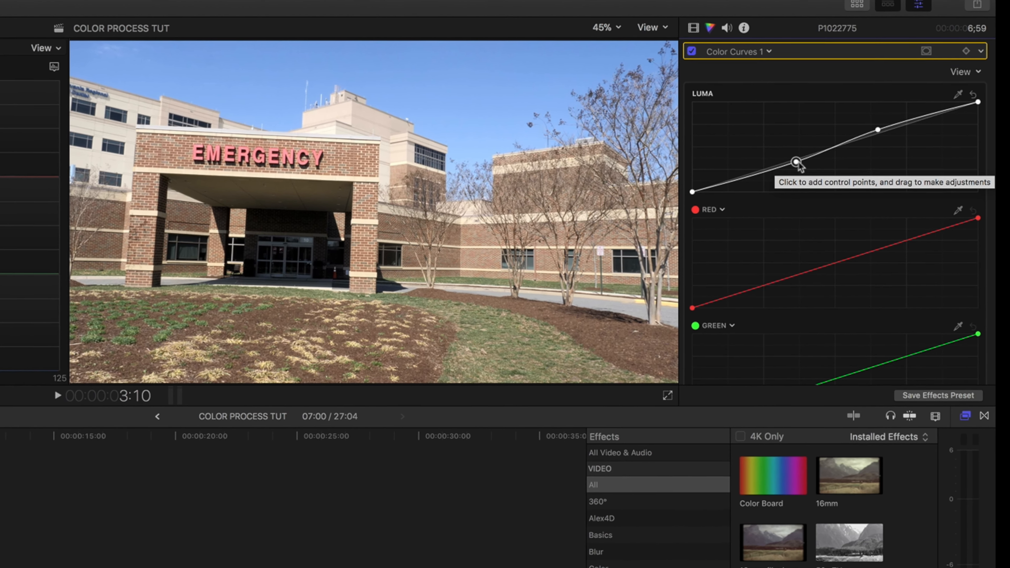
left_click(873, 133)
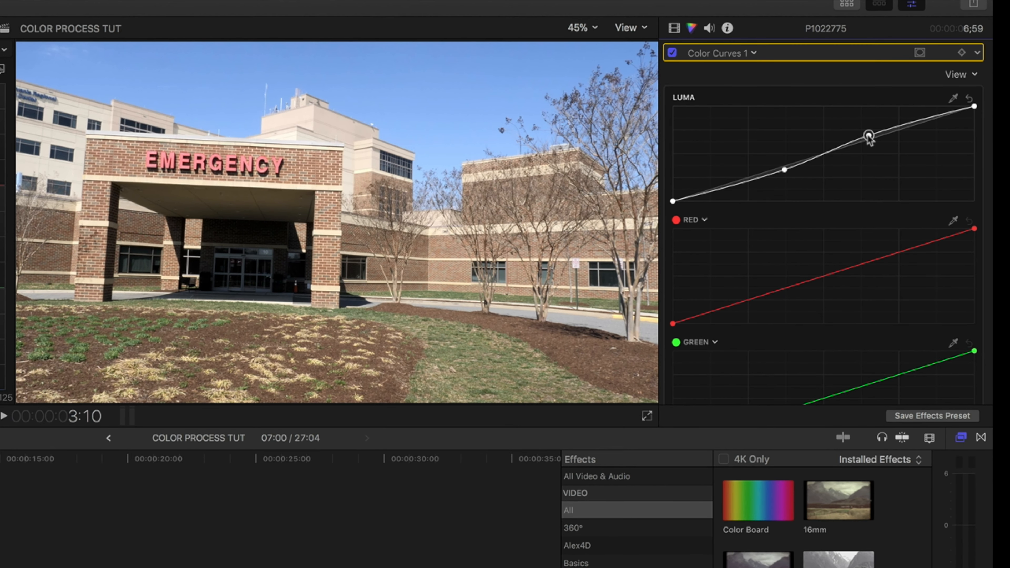
Raise the luma curve's black point slightly above the baseline for a subtle shadow fade.
left_click(665, 204)
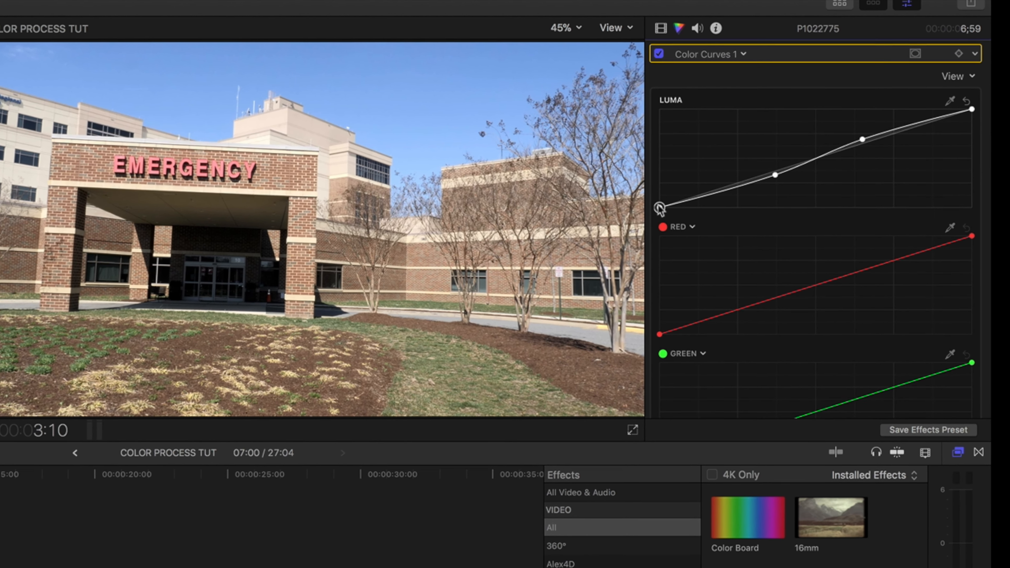
left_click_drag(656, 207, 656, 166)
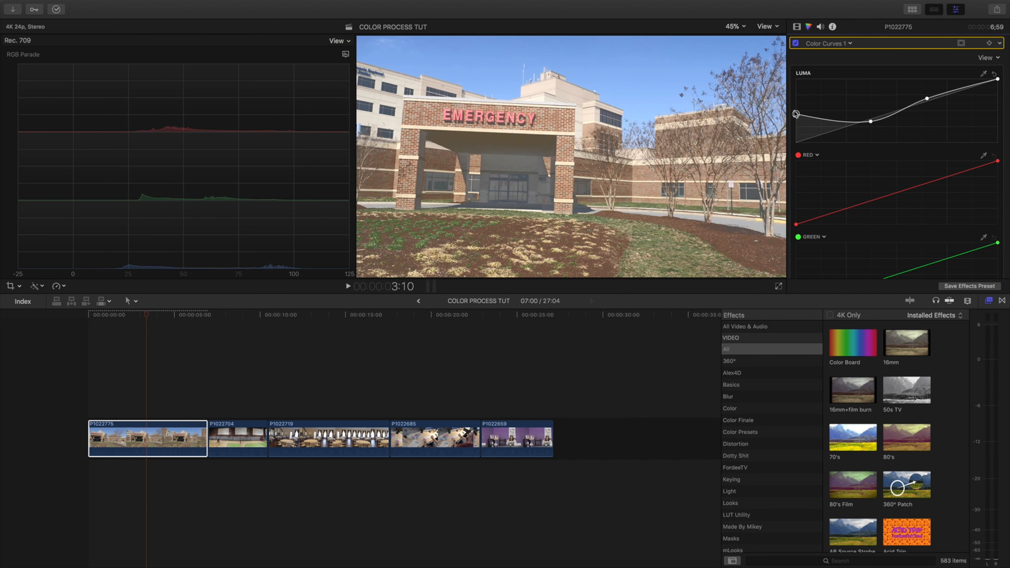
left_click_drag(796, 114, 796, 140)
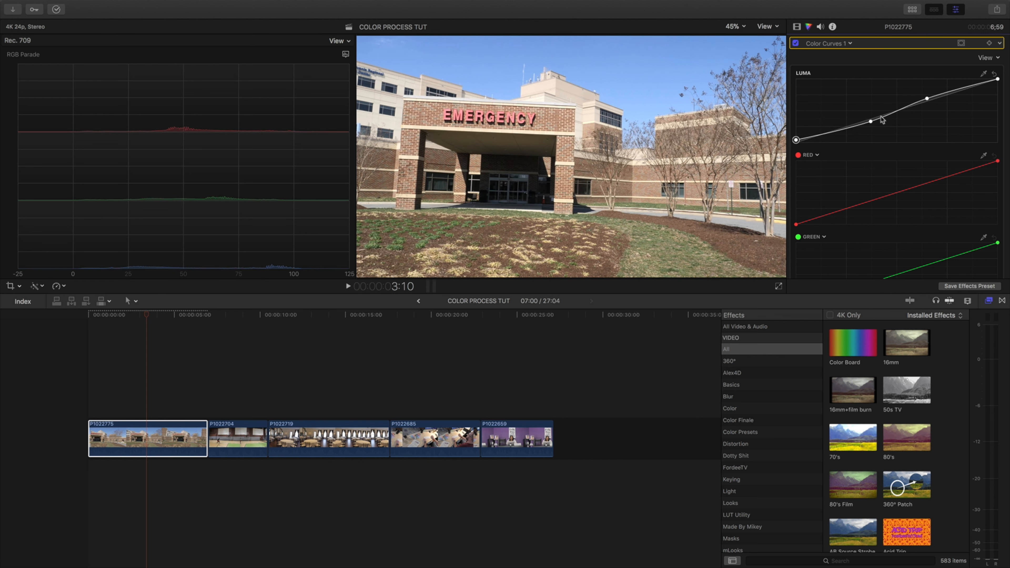
Compare the image with the Color Curves correction disabled and enabled.
left_click(796, 43)
left_click(796, 43)
left_click(796, 43)
left_click(796, 43)
Switch the video scope to Waveform and lower Color Board 1's midtones exposure to -33%.
left_click(827, 43)
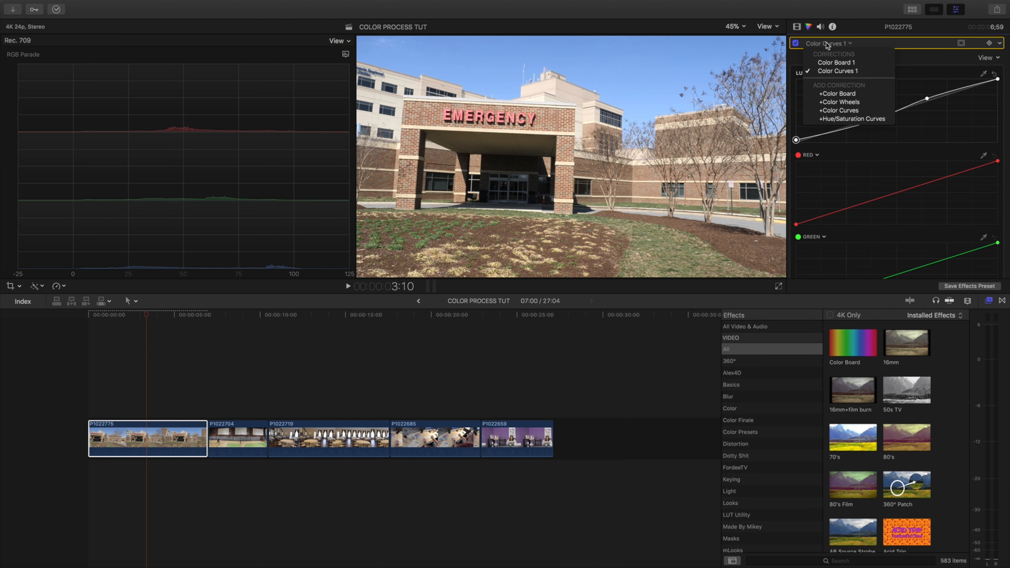
left_click(842, 62)
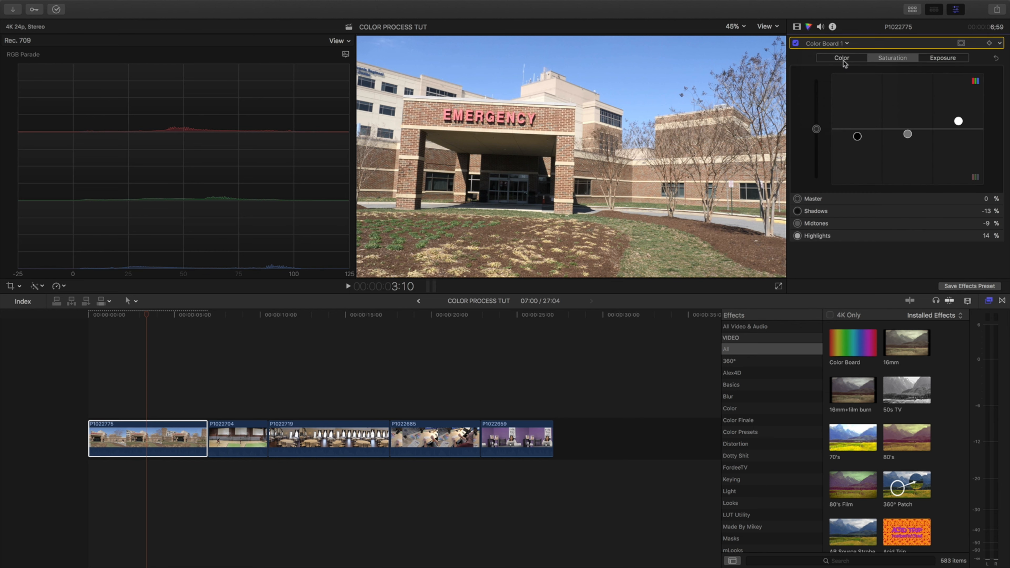
left_click(941, 58)
left_click(346, 54)
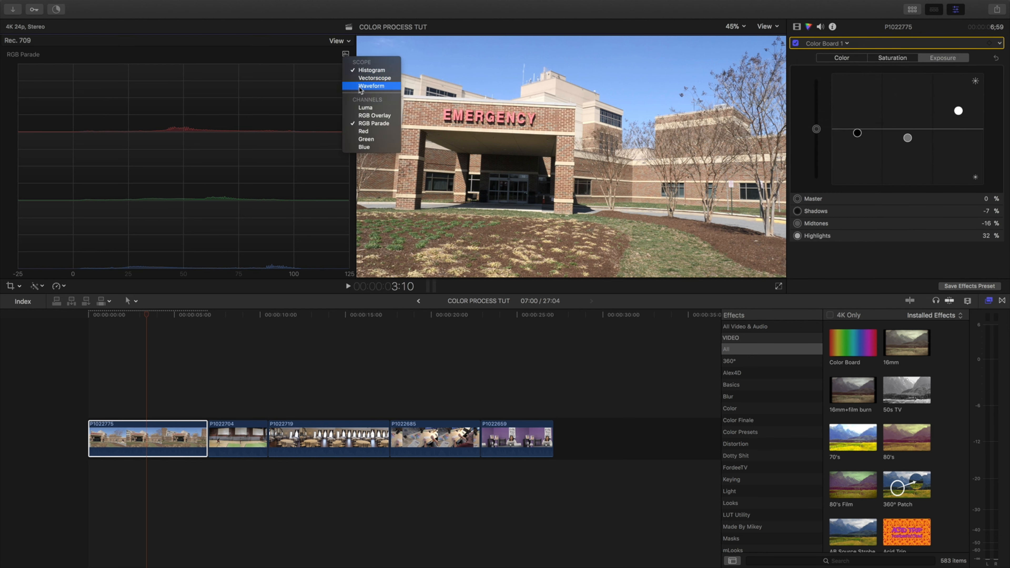
left_click(370, 89)
left_click_drag(908, 137, 907, 148)
Add a Color Wheels correction to the first clip and view its Highlights, Midtones, Shadows and Master wheels.
left_click(836, 45)
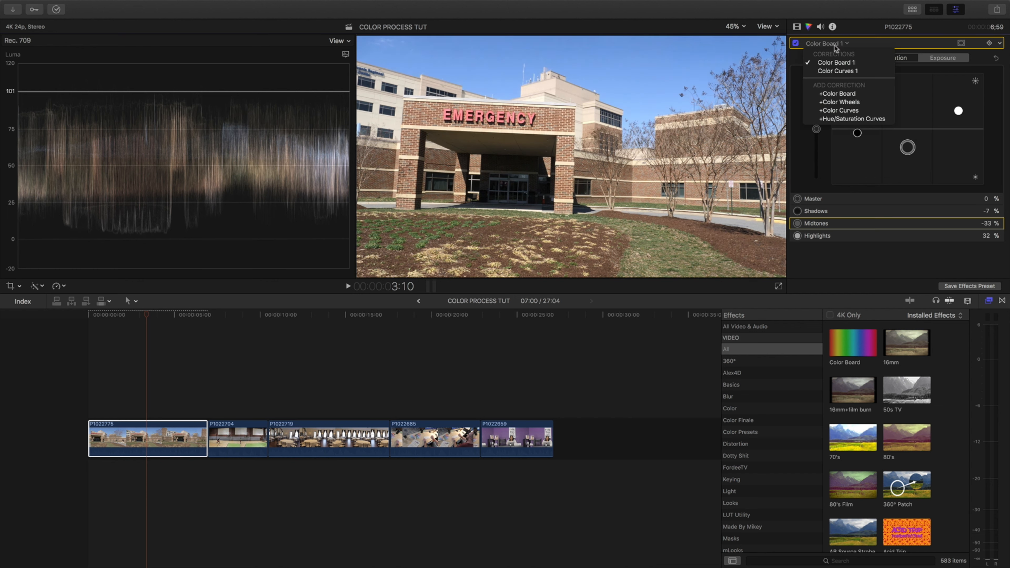
left_click(843, 103)
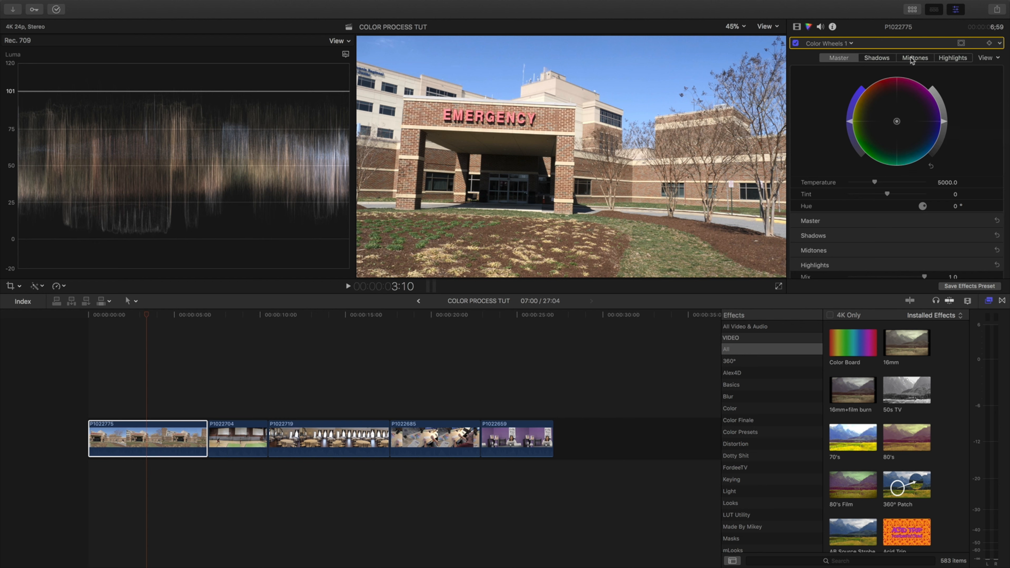
left_click(936, 59)
left_click(915, 58)
left_click(878, 58)
left_click(838, 58)
Try raising the Master color wheel's brightness and saturation, undoing each change.
mouse_move(943, 123)
left_mouse_down()
mouse_move(942, 131)
mouse_move(944, 117)
left_mouse_up()
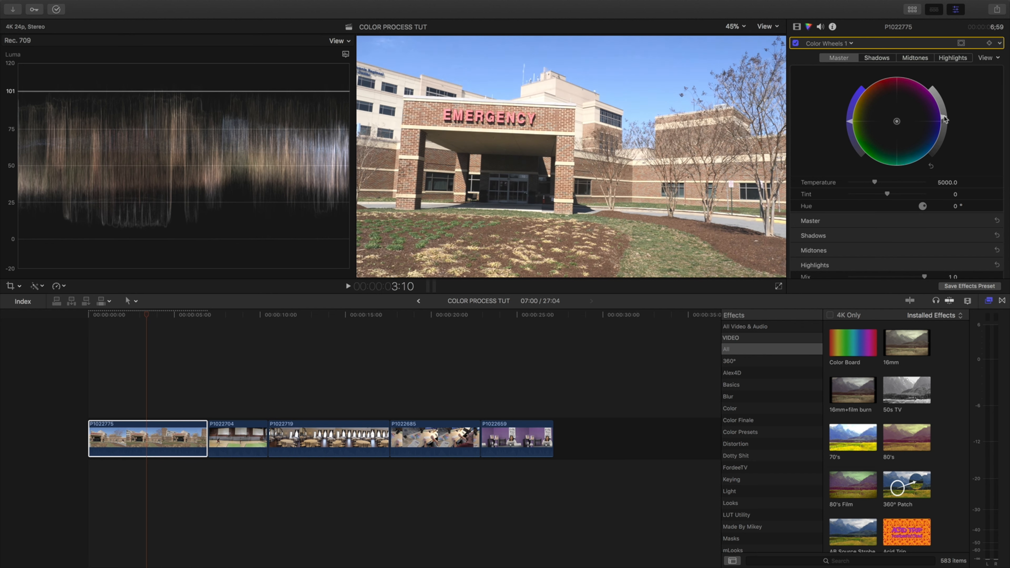
left_click(105, 6)
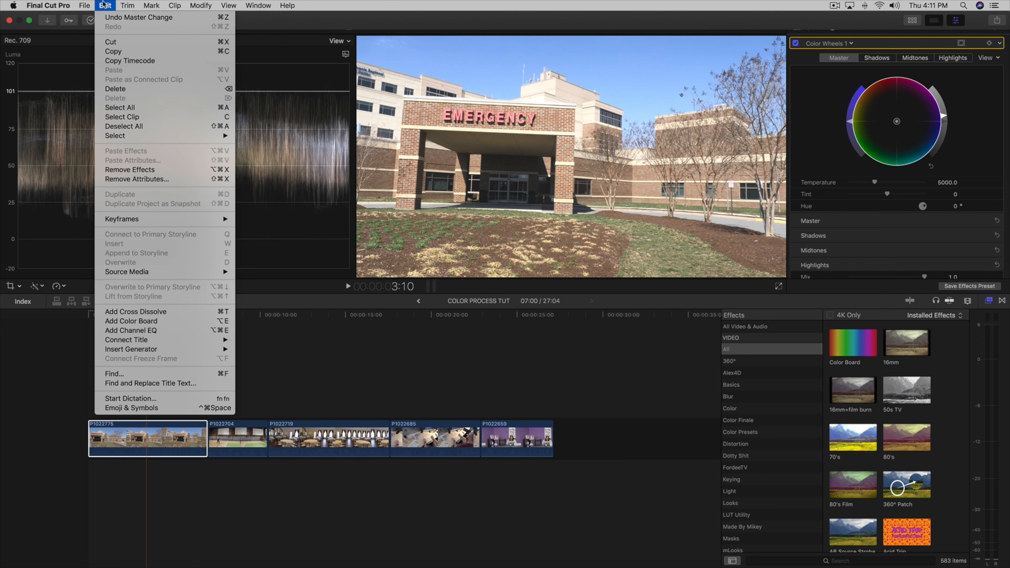
left_click(107, 17)
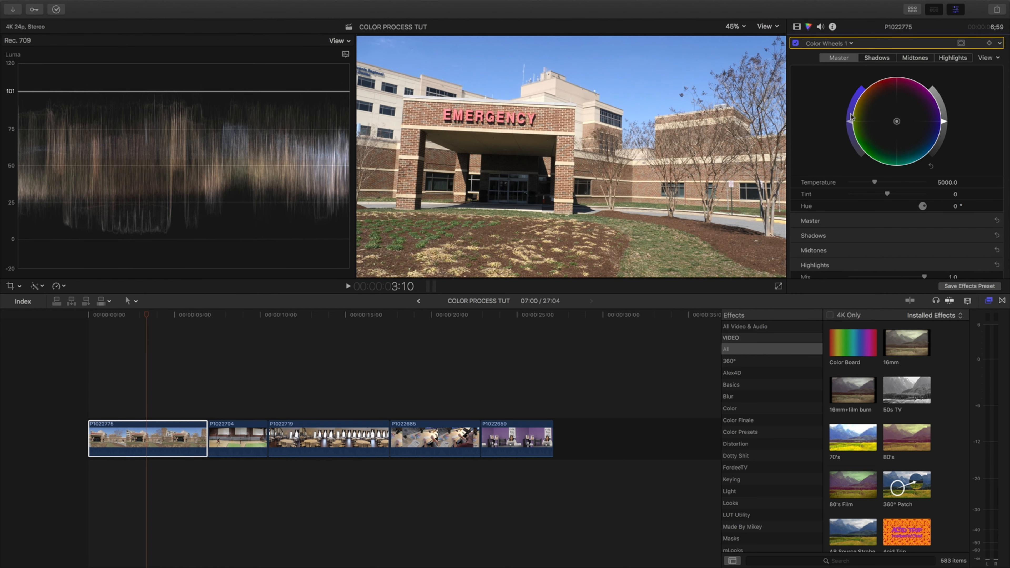
mouse_move(857, 126)
left_mouse_down()
mouse_move(850, 113)
mouse_move(851, 138)
mouse_move(844, 116)
left_mouse_up()
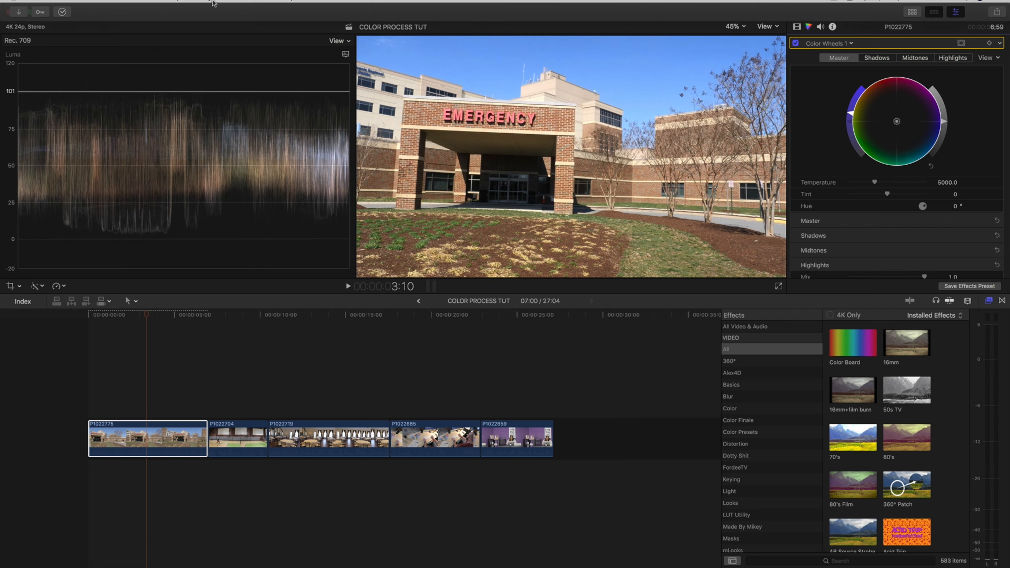
left_click(108, 6)
left_click(107, 17)
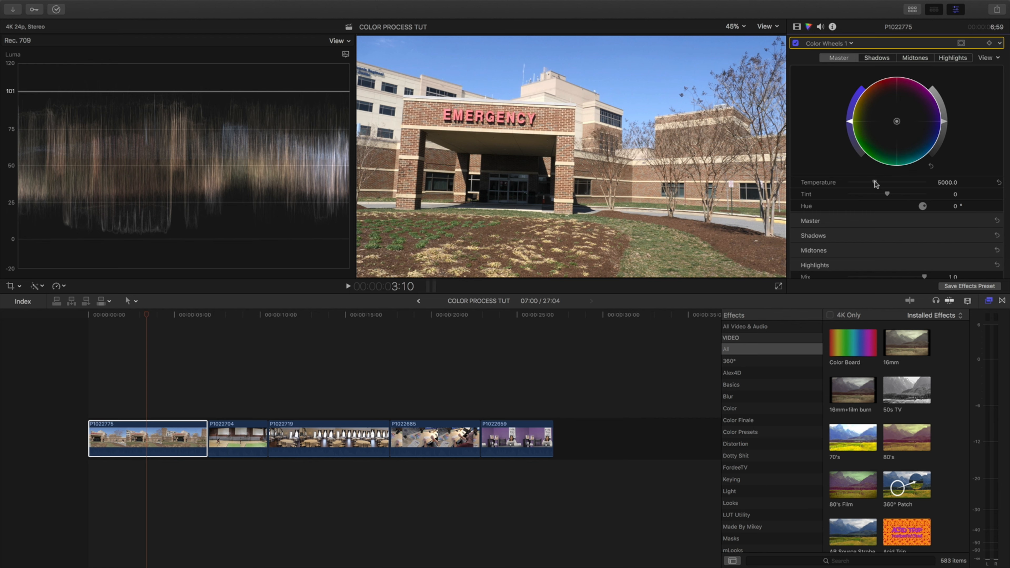
mouse_move(875, 183)
left_mouse_down()
mouse_move(910, 184)
mouse_move(849, 184)
mouse_move(875, 184)
left_mouse_up()
Compare the emergency entrance clip with all of its color effects disabled and enabled.
left_click(128, 390)
key("c")
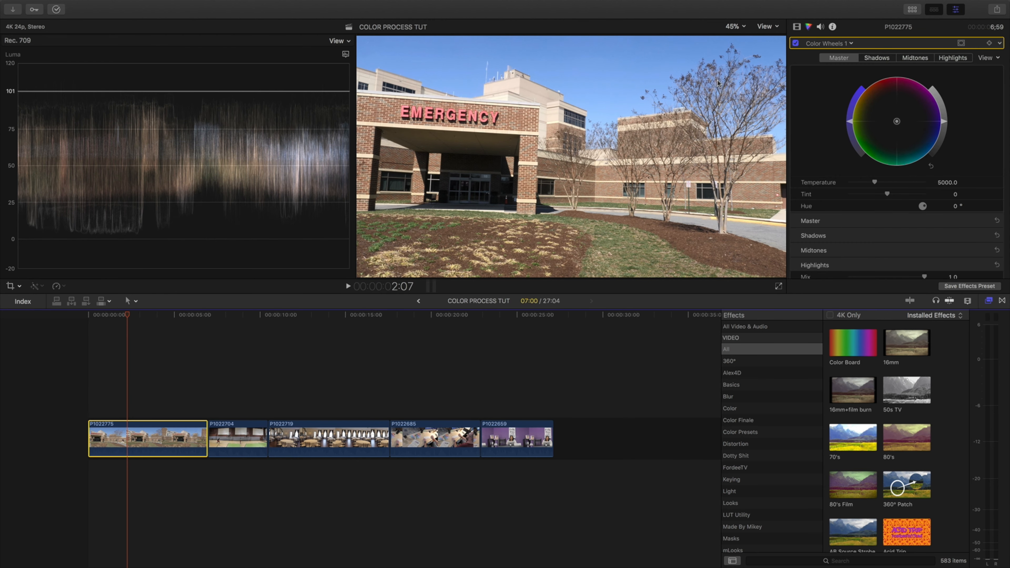
left_click(797, 28)
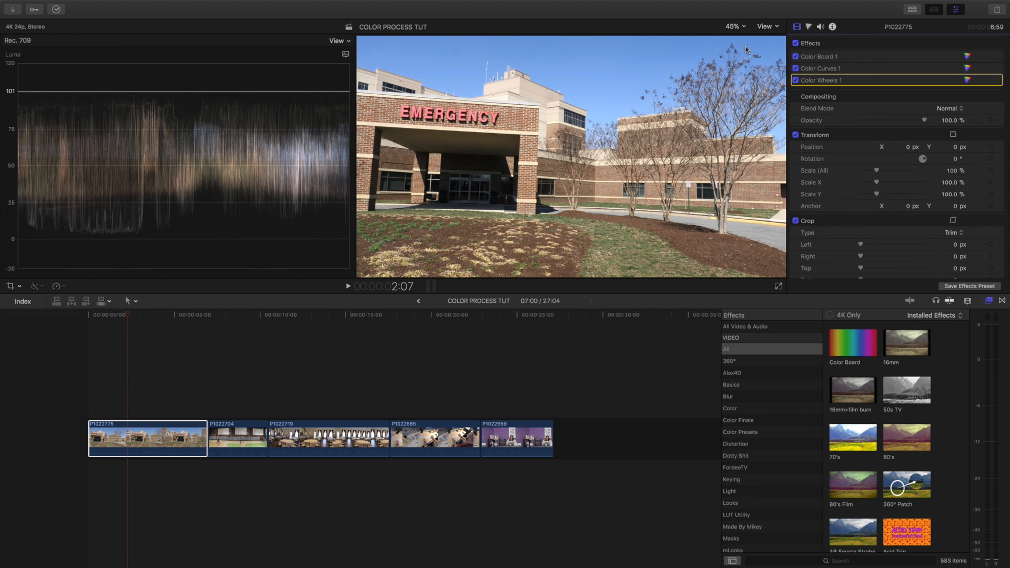
left_click(795, 44)
left_click(796, 44)
left_click(796, 44)
left_click(796, 44)
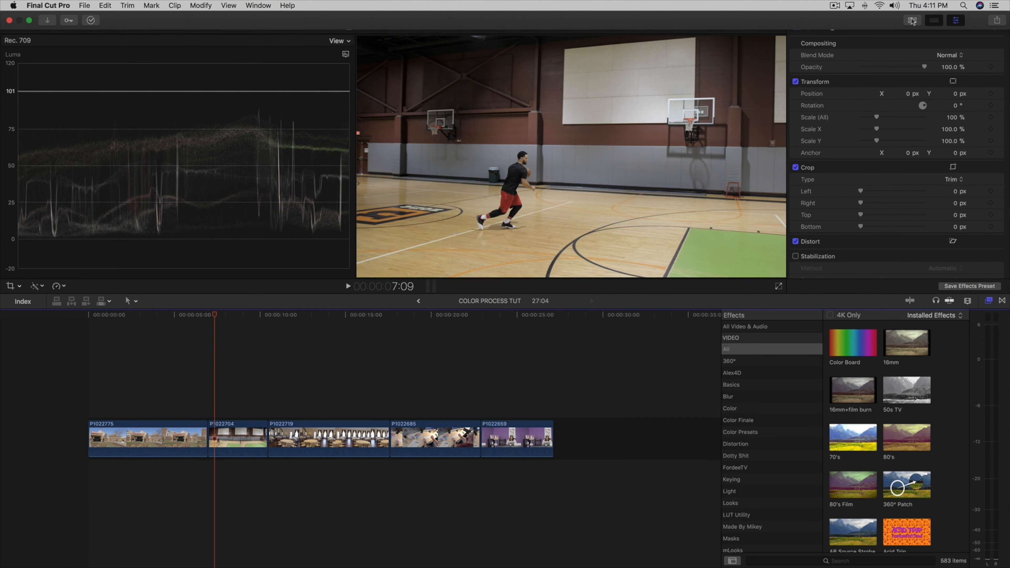
Find the Adjustment Layer title in the installed titles and place it above clip P1022704 in the timeline.
left_click(913, 20)
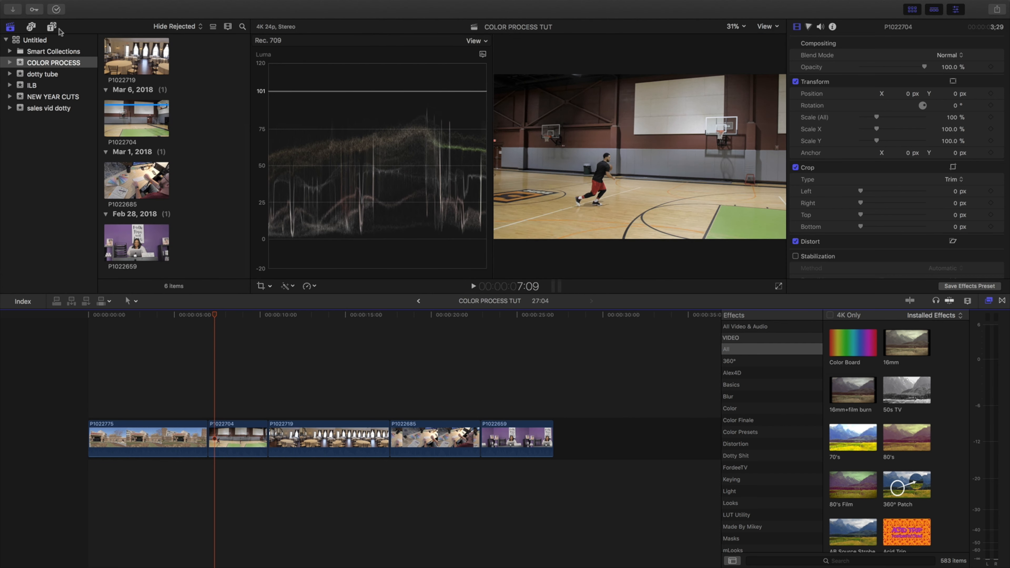
left_click(51, 26)
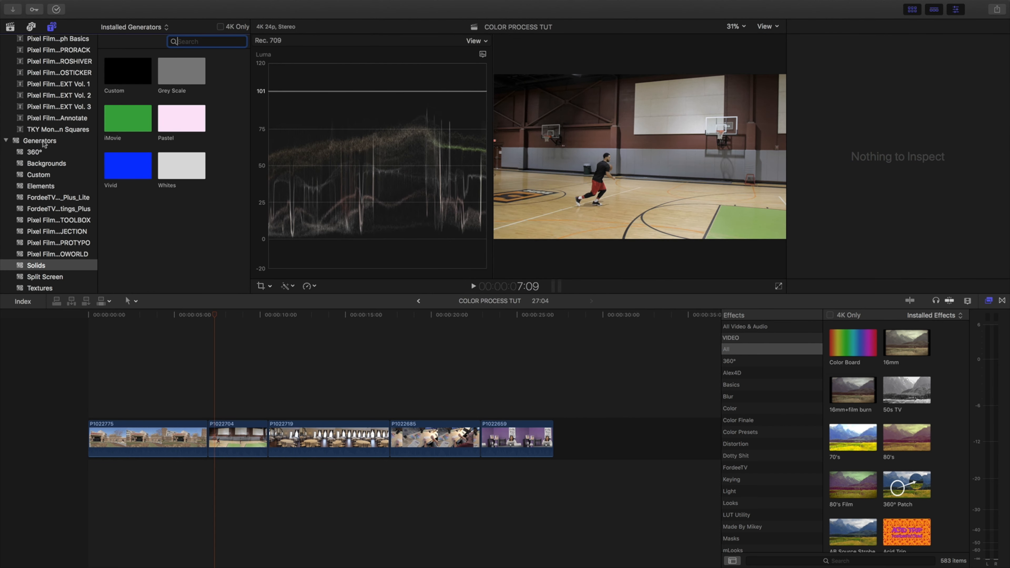
scroll(44, 144, "up", 10)
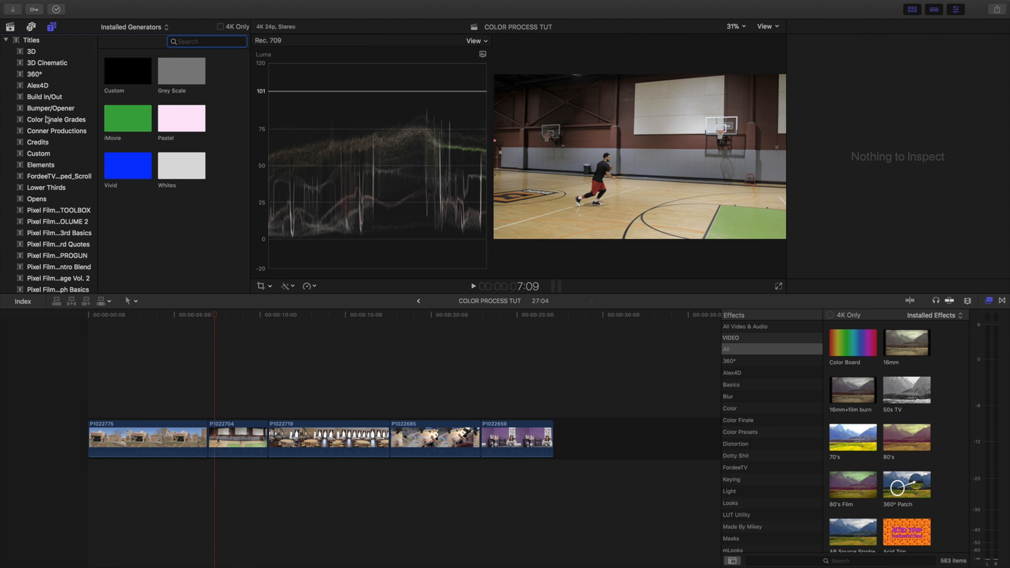
left_click(39, 44)
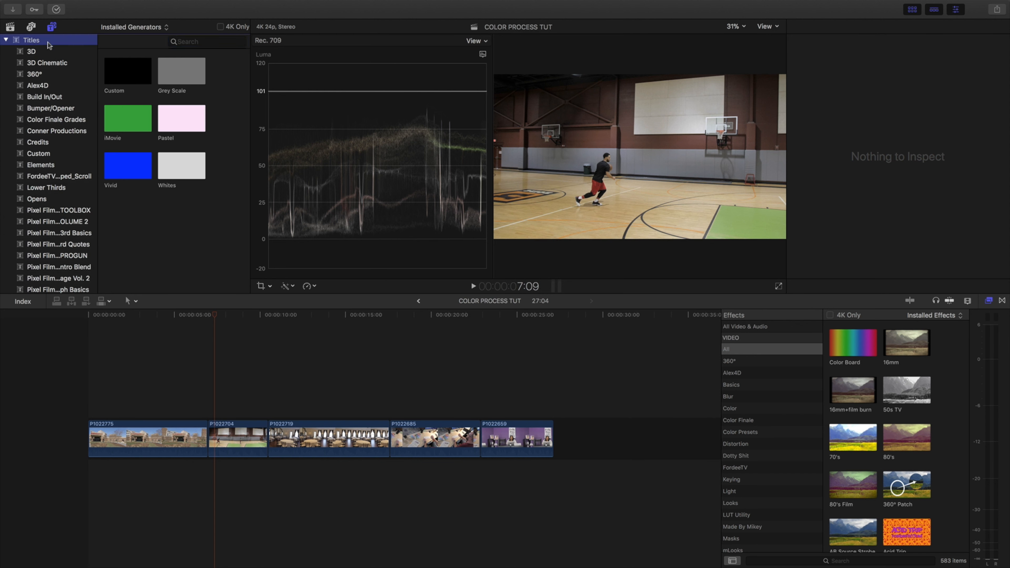
left_click(51, 28)
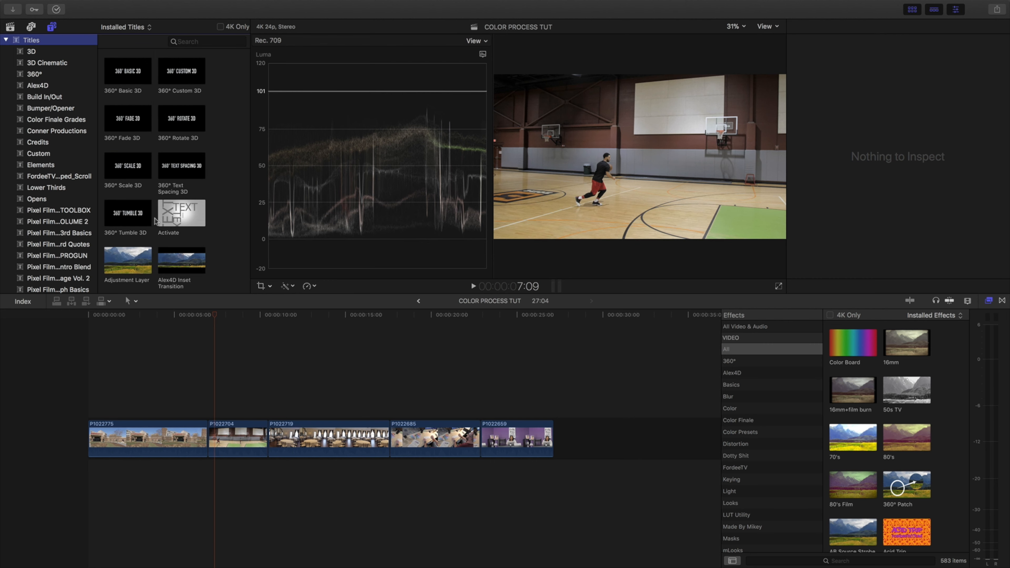
scroll(127, 198, "down", 3)
left_click_drag(117, 212, 220, 346)
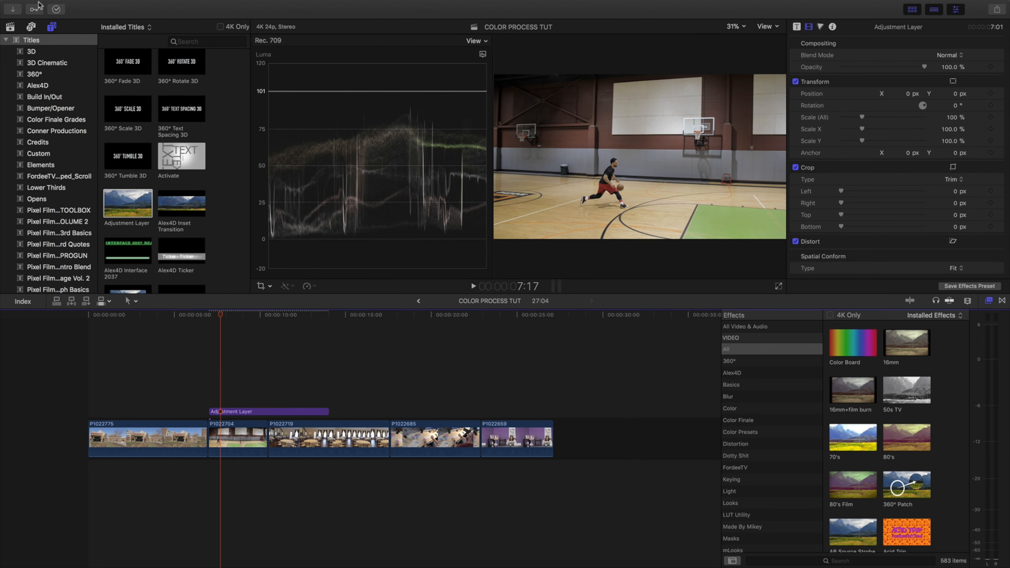
Bring back the library's media clips and enlarge the timeline around the adjustment layer at 7:20.
left_click(9, 27)
left_click(223, 367)
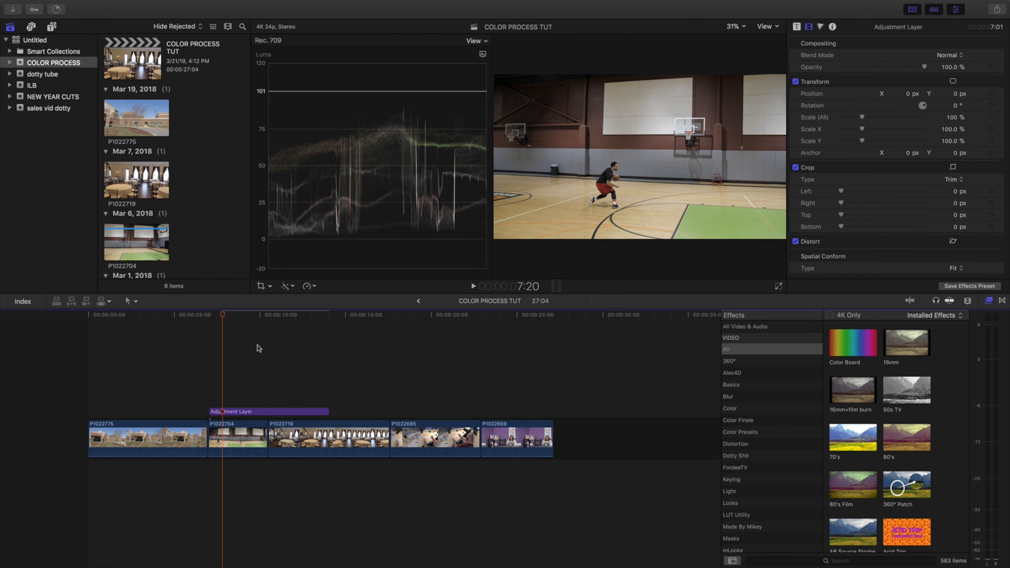
key("super+equal")
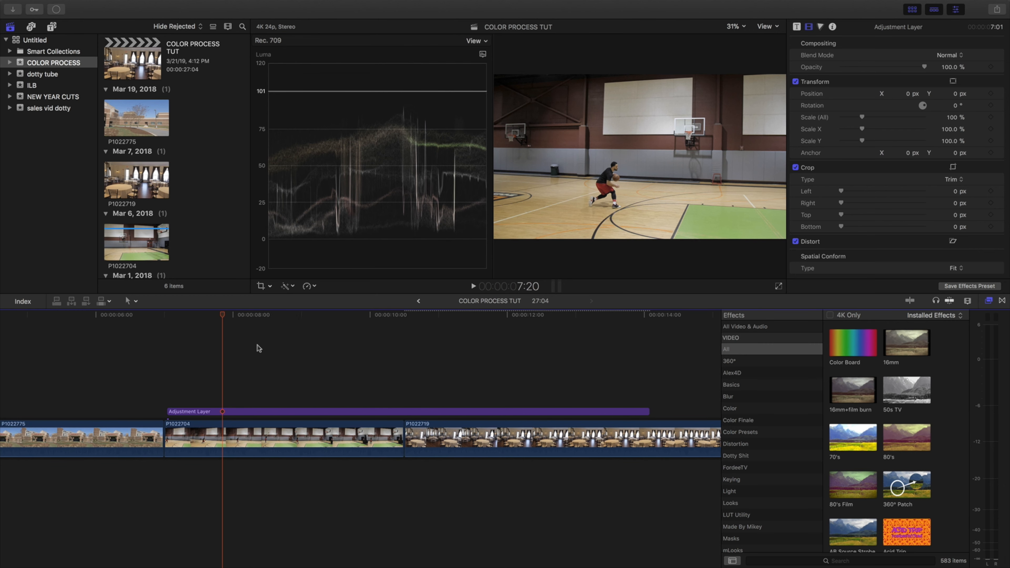
Align the adjustment layer's start with clip P1022704 and trim its end to the end of that clip.
left_click_drag(258, 410, 239, 400)
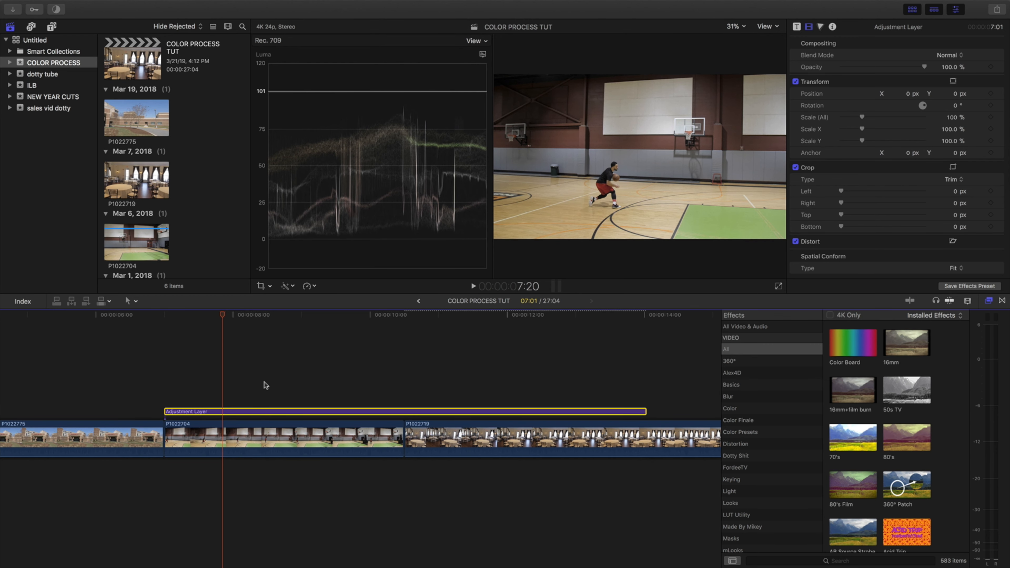
scroll(266, 385, "left", 1)
left_click(251, 402)
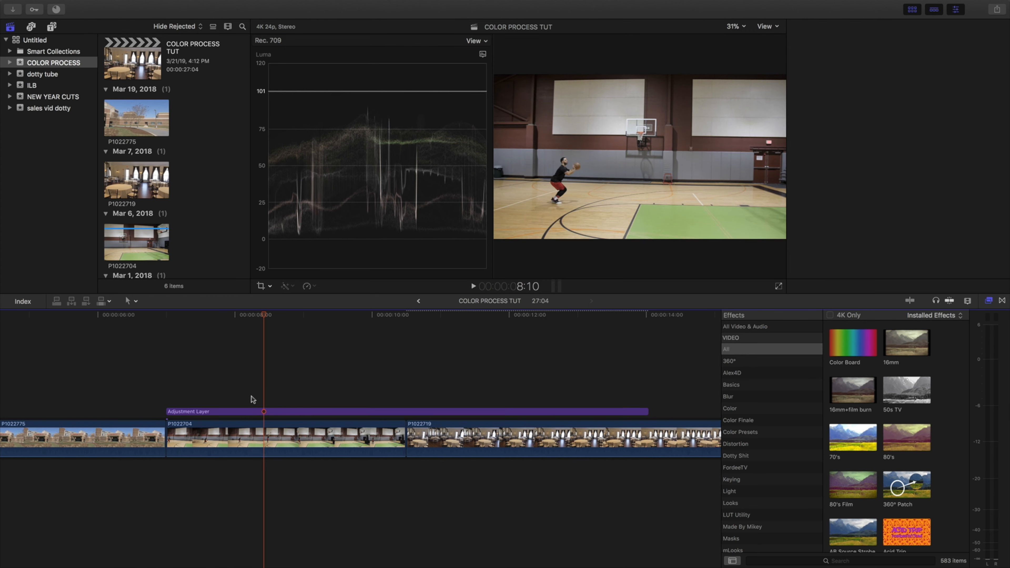
left_click(251, 413)
left_click_drag(644, 412, 406, 412)
left_click(280, 412)
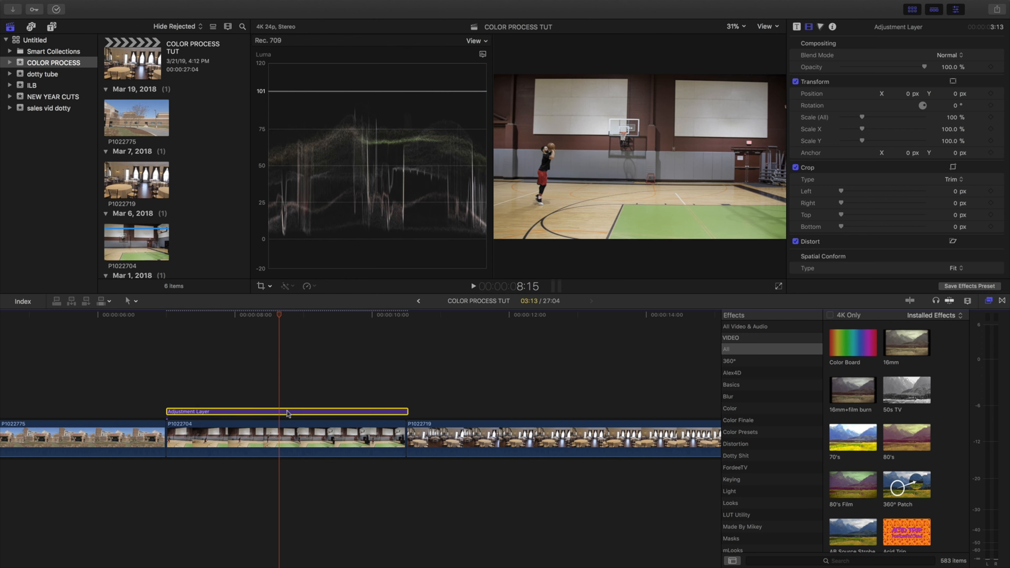
View the gym footage around 8:04 and the color effects applied to clip P1022775.
left_click_drag(279, 318, 248, 321)
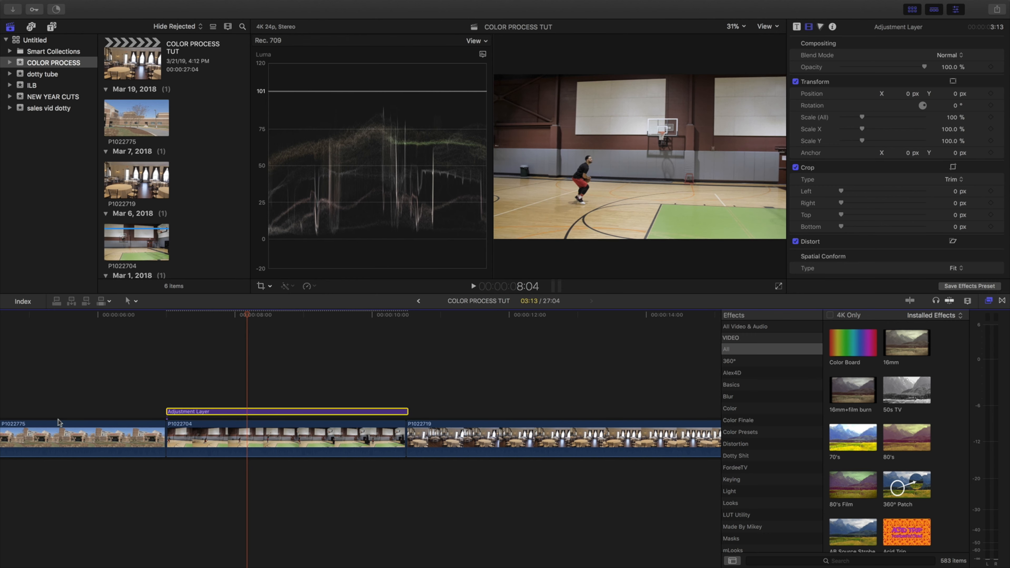
left_click(56, 445)
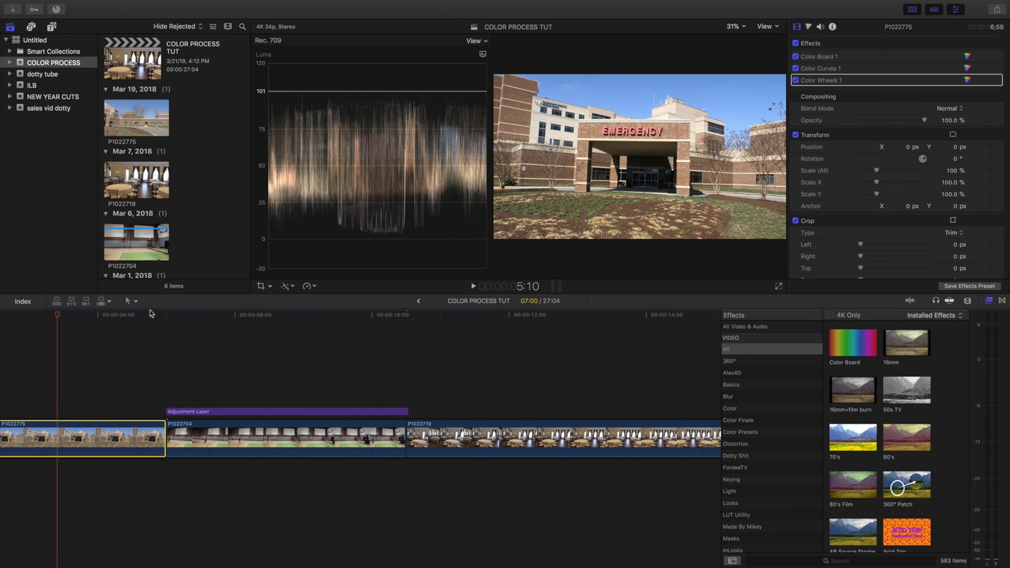
left_click(201, 368)
Hide the browser and set the adjustment layer's Color Board exposure to Shadows -4%, Midtones -1% and Highlights 18%.
left_click(216, 412)
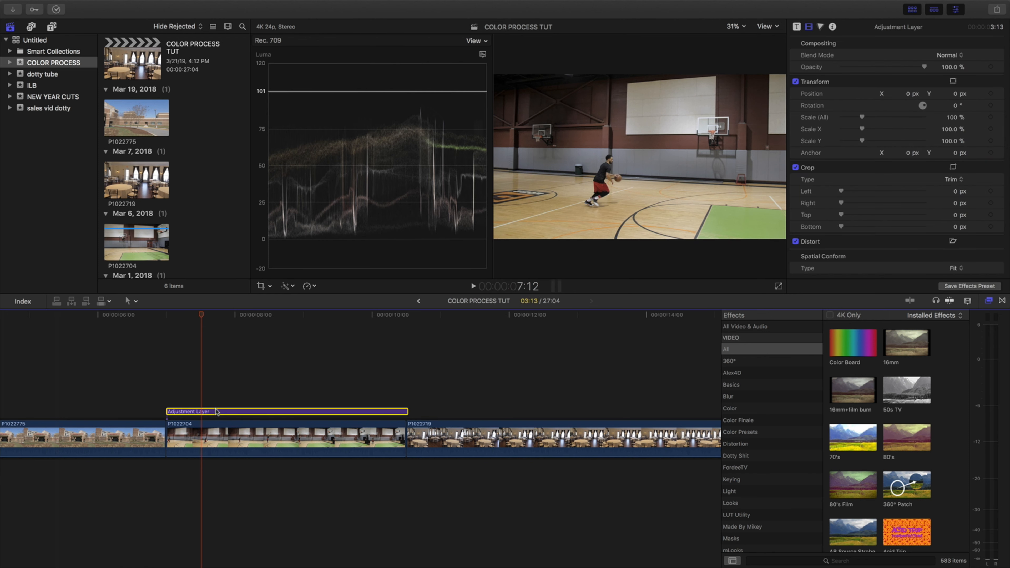
key("super+6")
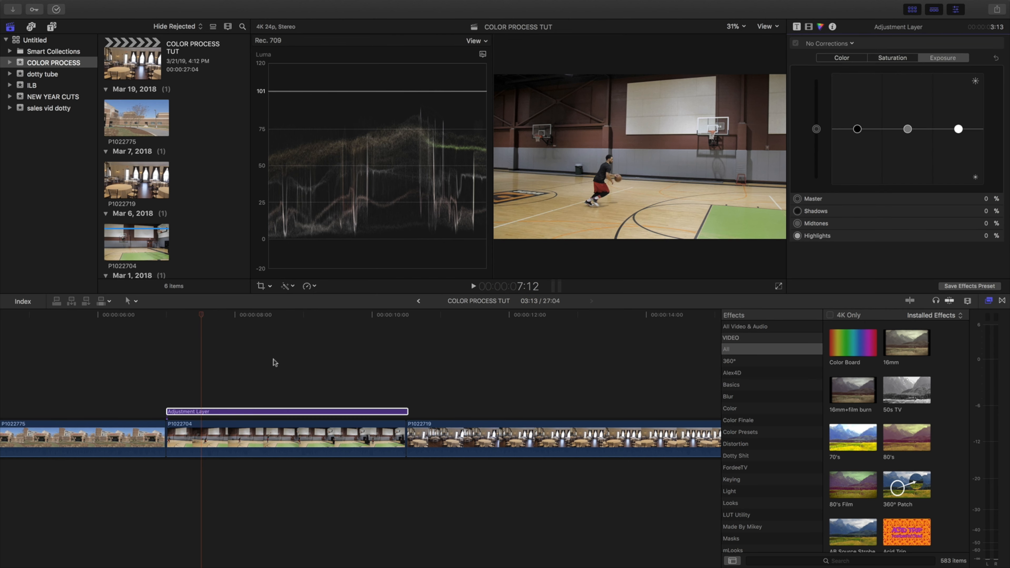
left_click(914, 9)
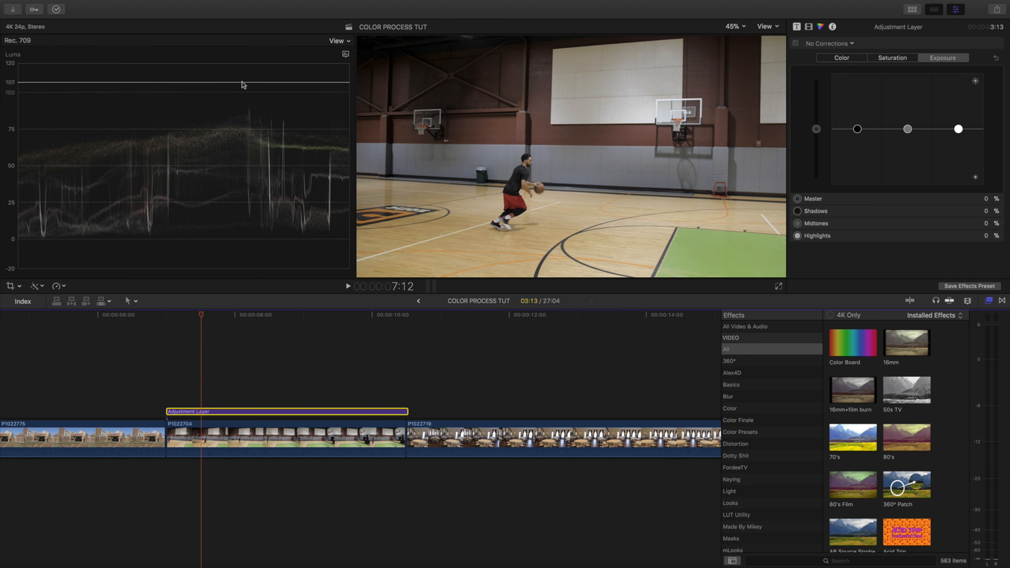
left_click_drag(858, 131, 859, 133)
left_click_drag(958, 129, 909, 131)
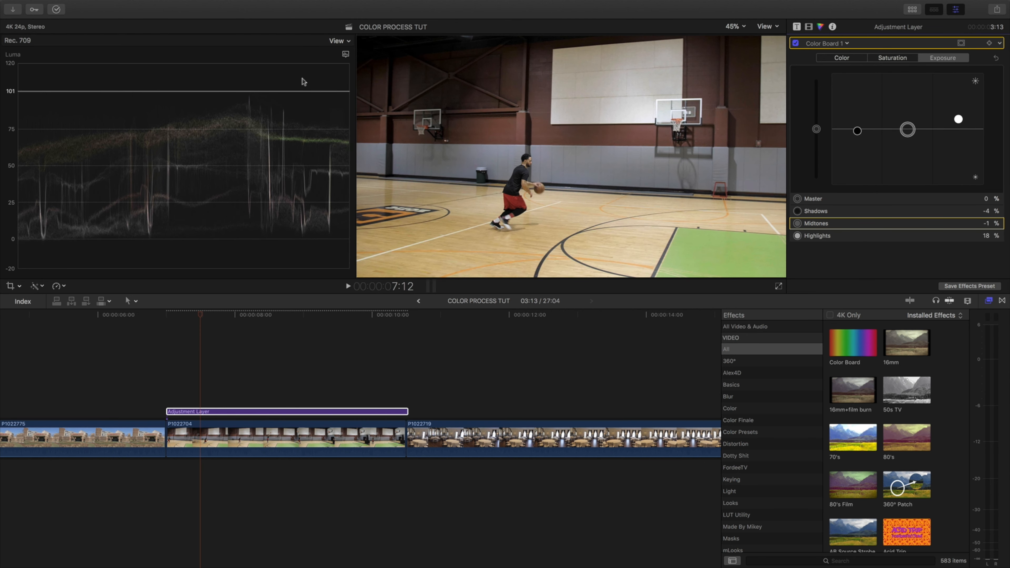
Switch the video scope to the Vectorscope and then to the RGB Parade Histogram.
left_click(346, 54)
left_click(346, 70)
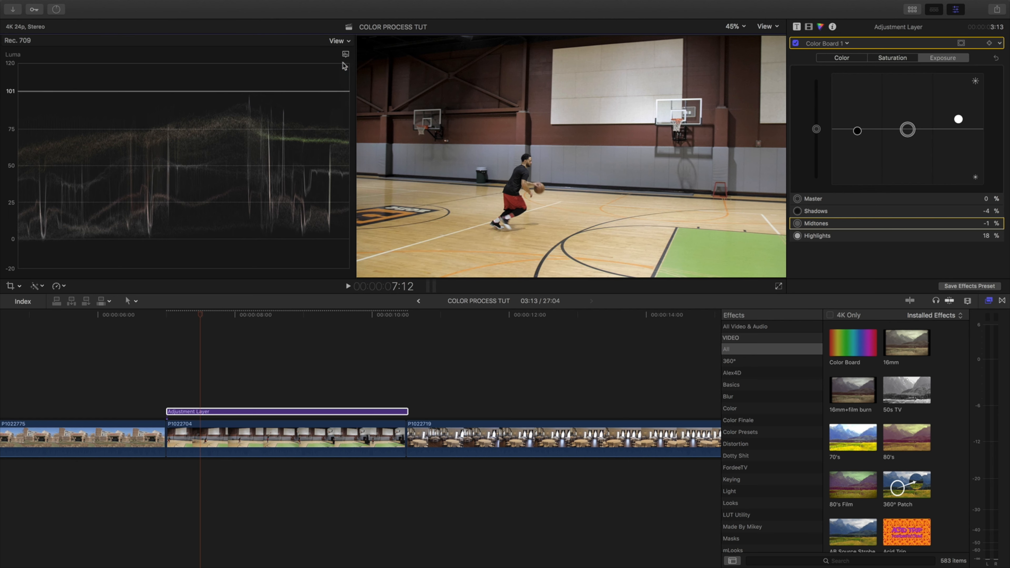
left_click(346, 54)
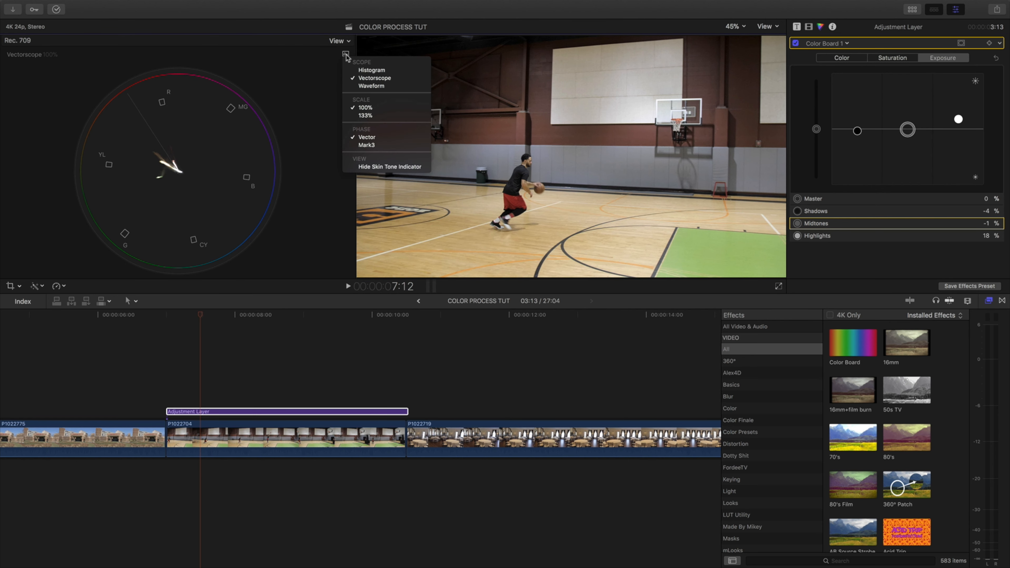
left_click(352, 70)
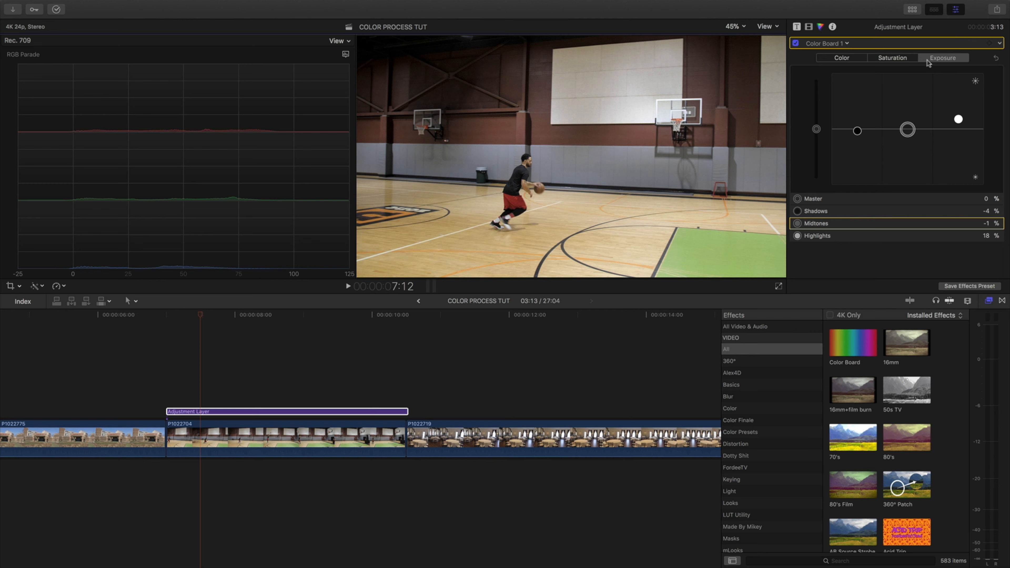
Set the Color Board saturation to -11% for Shadows and -22% for Midtones, and adjust the Highlights saturation.
left_click(899, 58)
left_click_drag(903, 124, 858, 135)
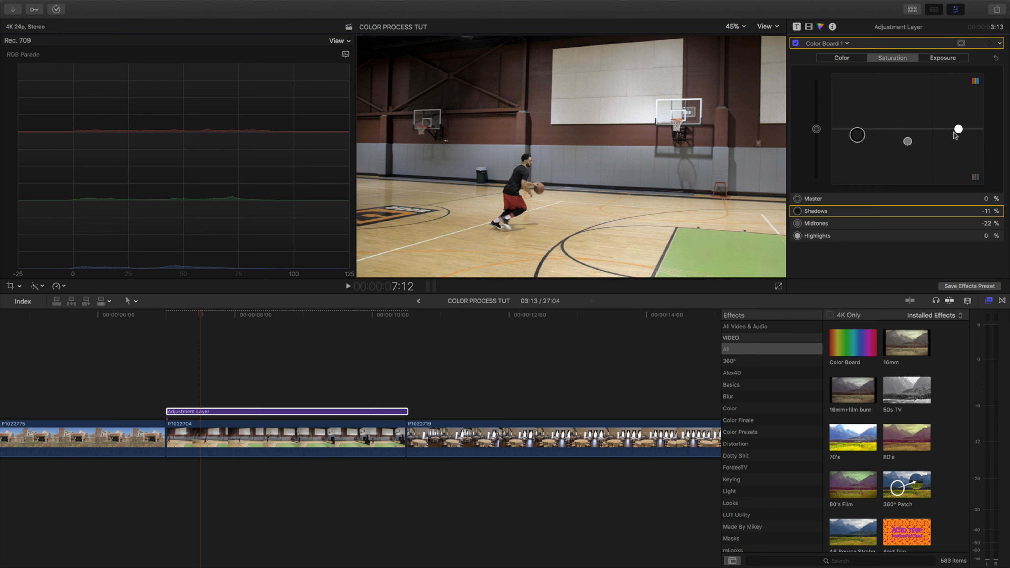
left_click_drag(958, 129, 908, 135)
Lower the Color Board's Midtones exposure to -22% and try a Midtones color shift.
left_click(943, 57)
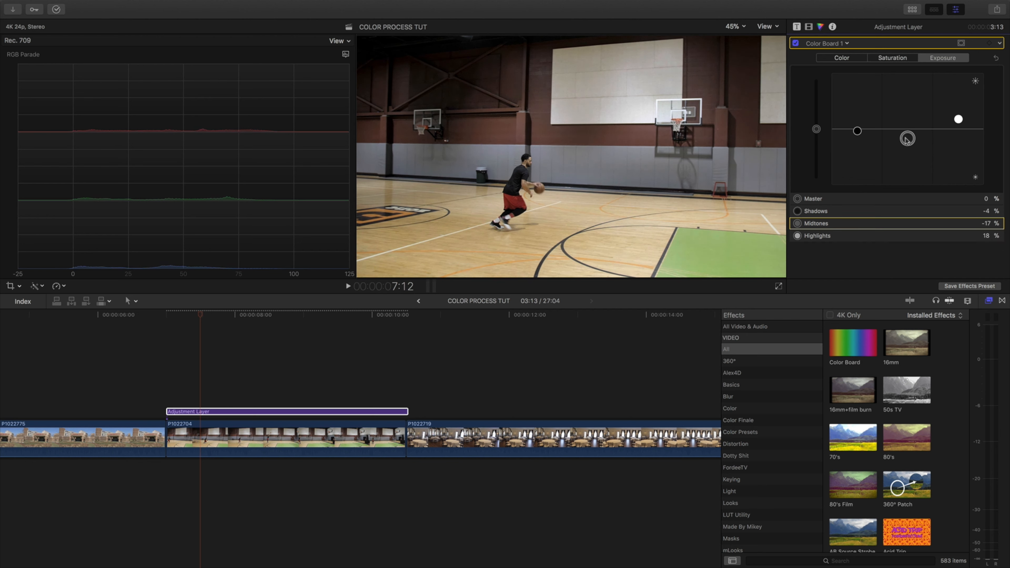
left_click(843, 58)
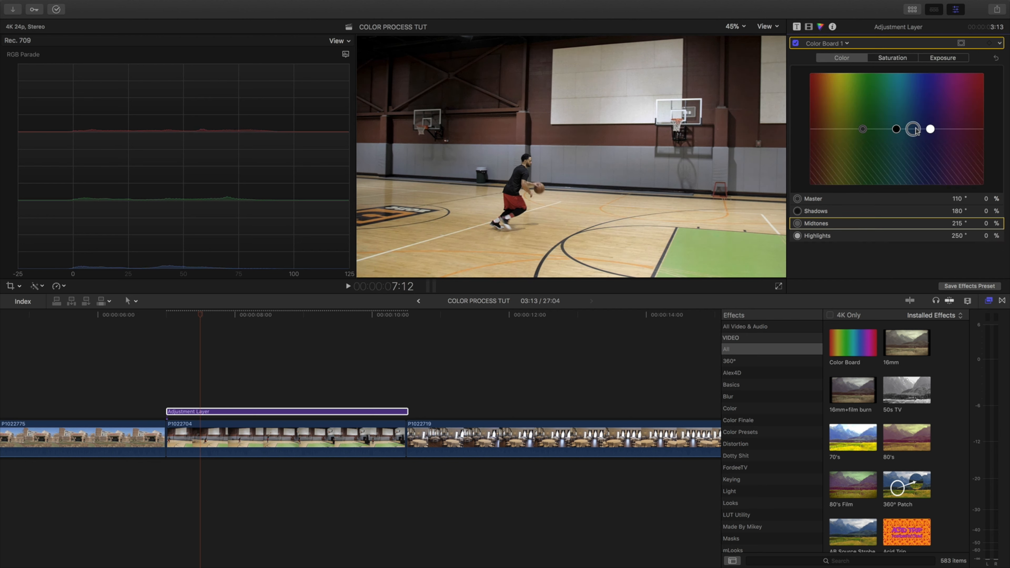
left_click_drag(914, 130, 915, 132)
left_click_drag(914, 130, 899, 167)
key("ctrl+super+e")
Switch the scope back to Waveform and set the exposure to Highlights 21% and Midtones -24%.
left_click(253, 62)
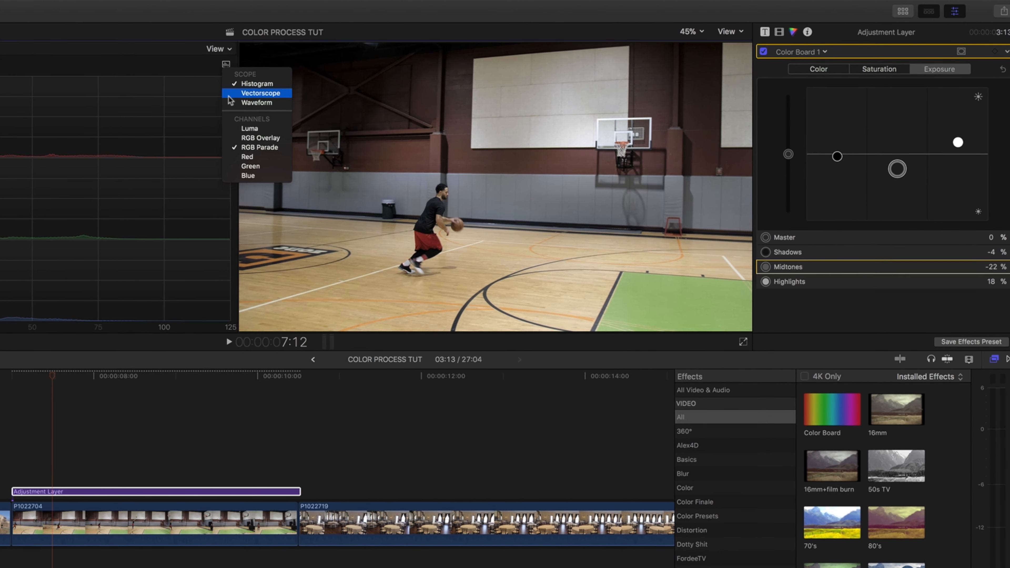
left_click(223, 105)
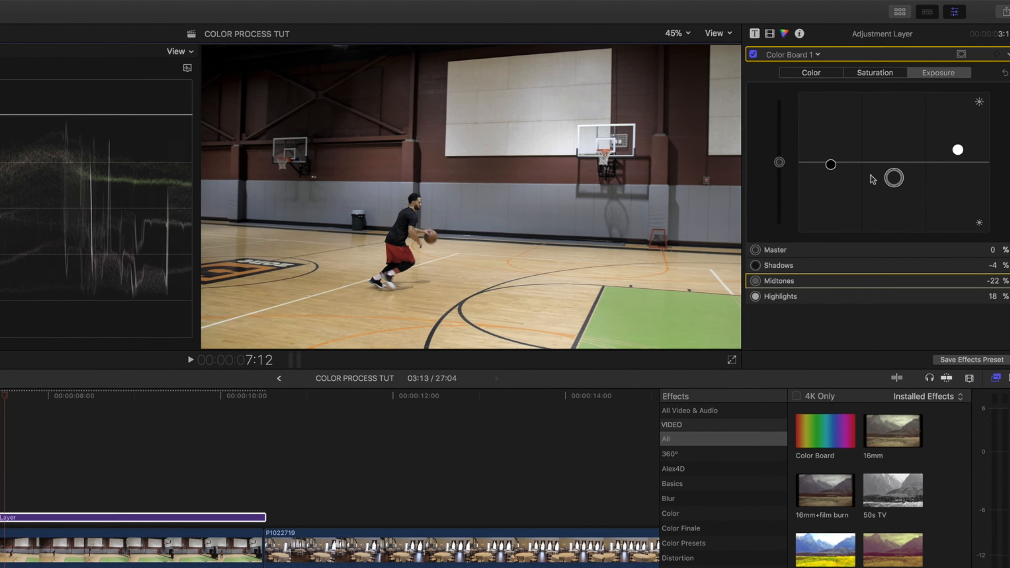
left_click_drag(958, 151, 957, 151)
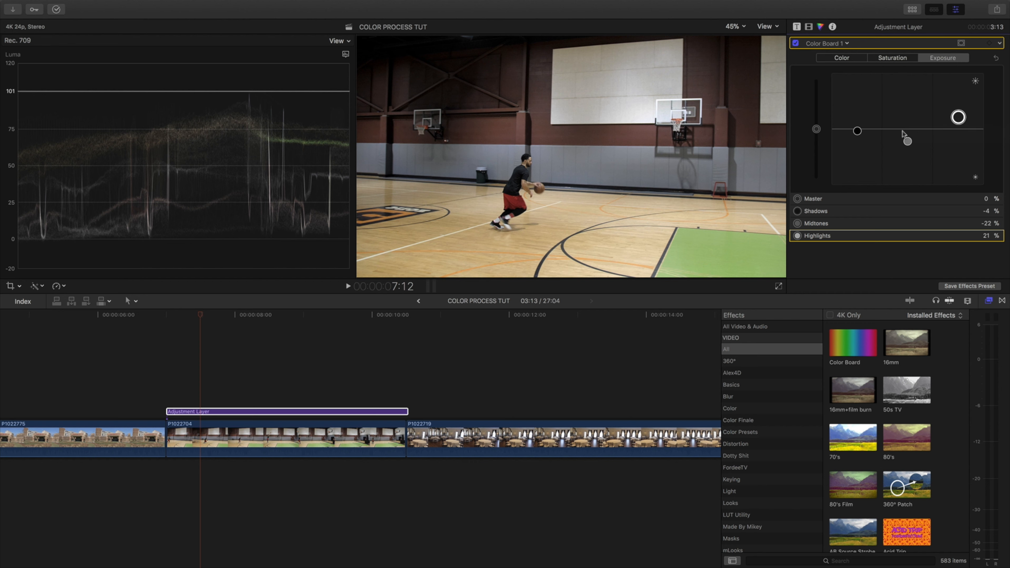
left_click_drag(907, 141, 910, 144)
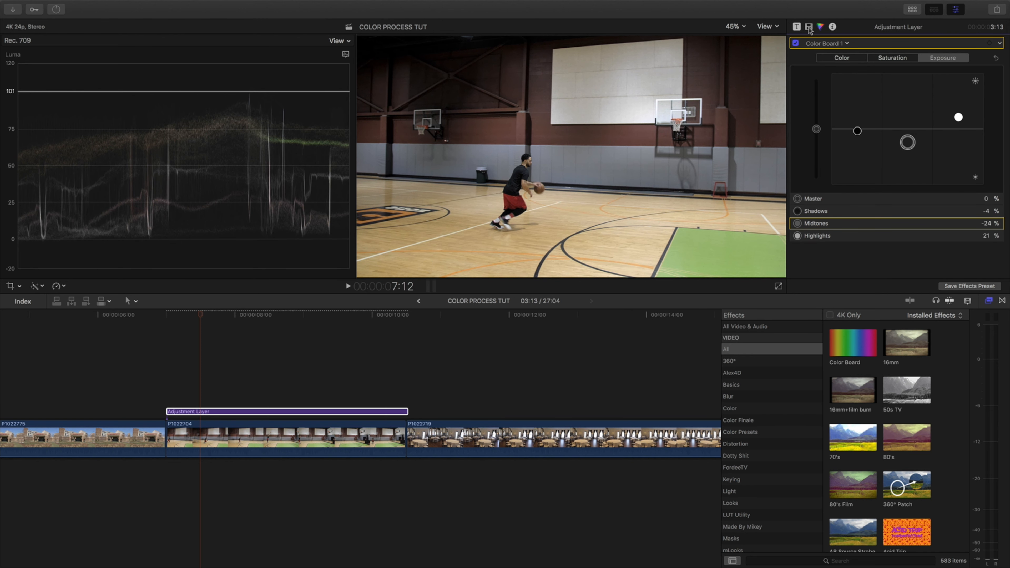
Add Color Curves to the adjustment layer, slightly lift the Luma black point and upper midtones, and lower the lower-midtone point a little.
left_click(834, 43)
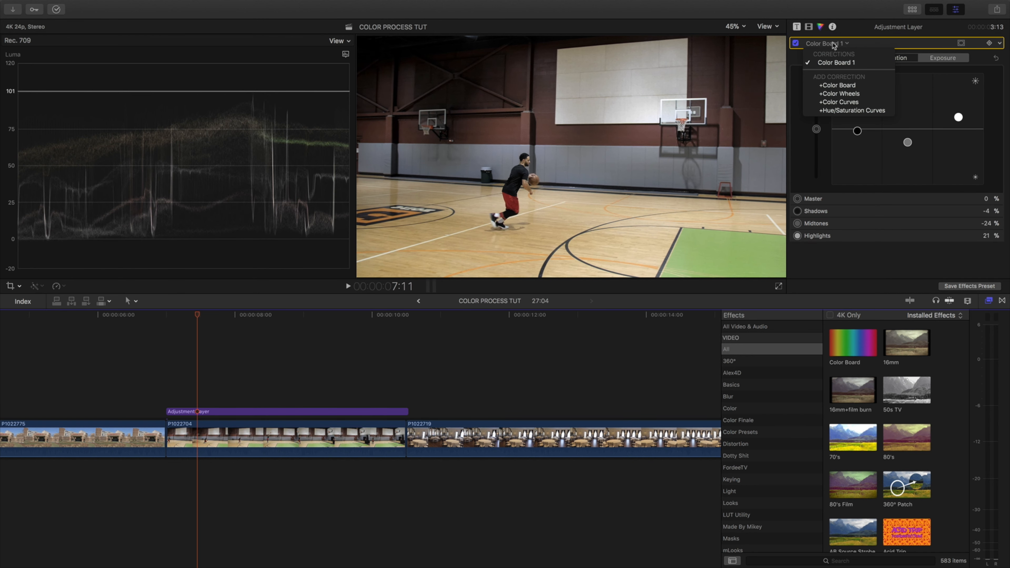
left_click(834, 102)
left_click_drag(798, 142, 796, 141)
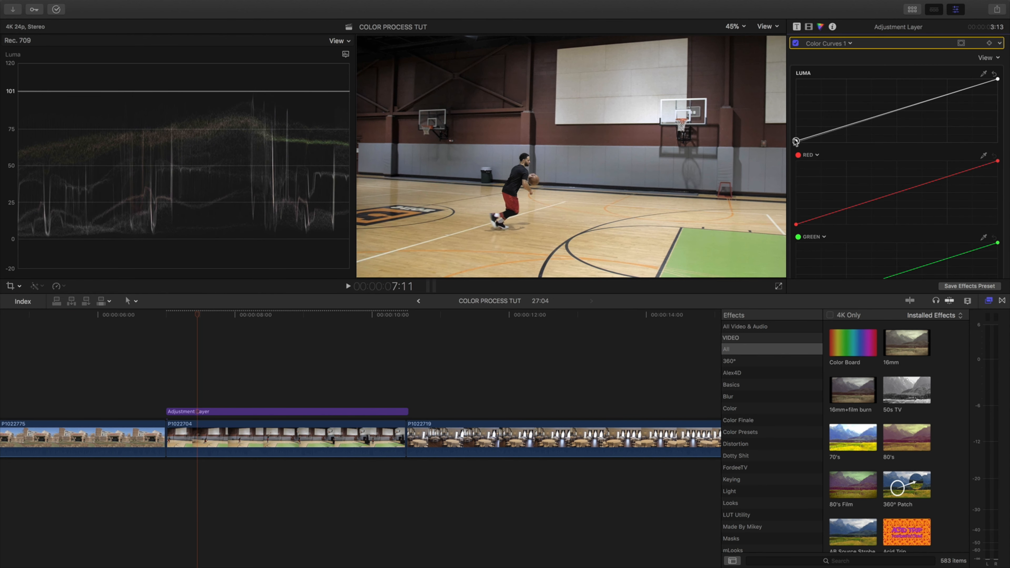
left_click(873, 119)
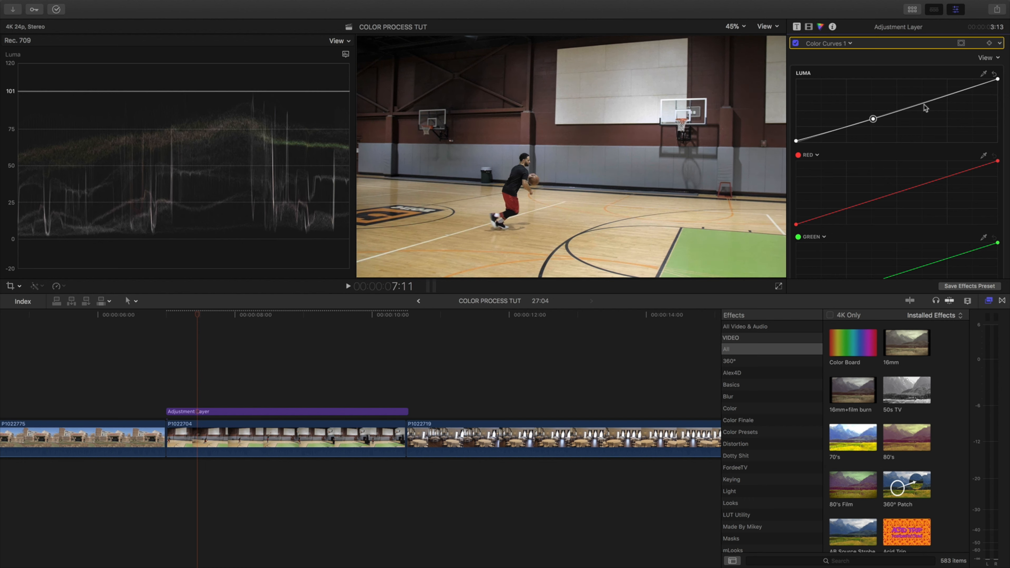
left_click_drag(923, 103, 924, 101)
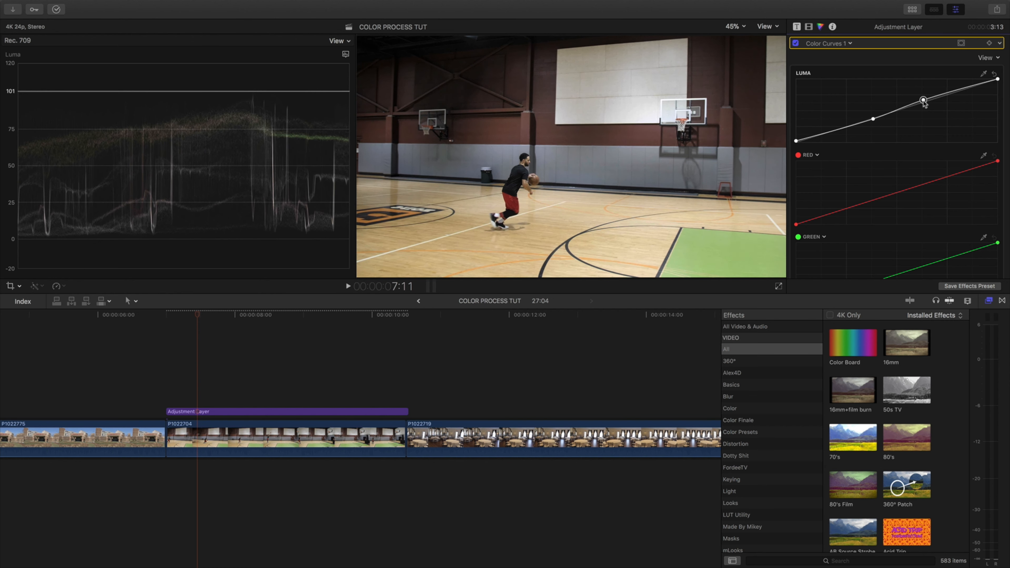
left_click(872, 120)
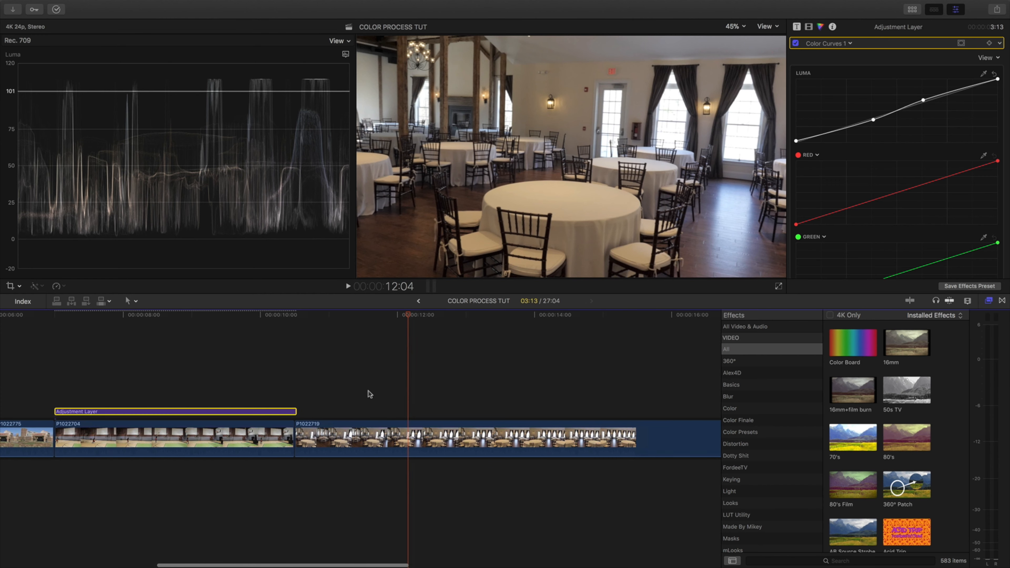
Copy the graded emergency entrance clip P1022775 at the beginning of the timeline.
scroll(368, 391, "right", 3)
key("super+minus")
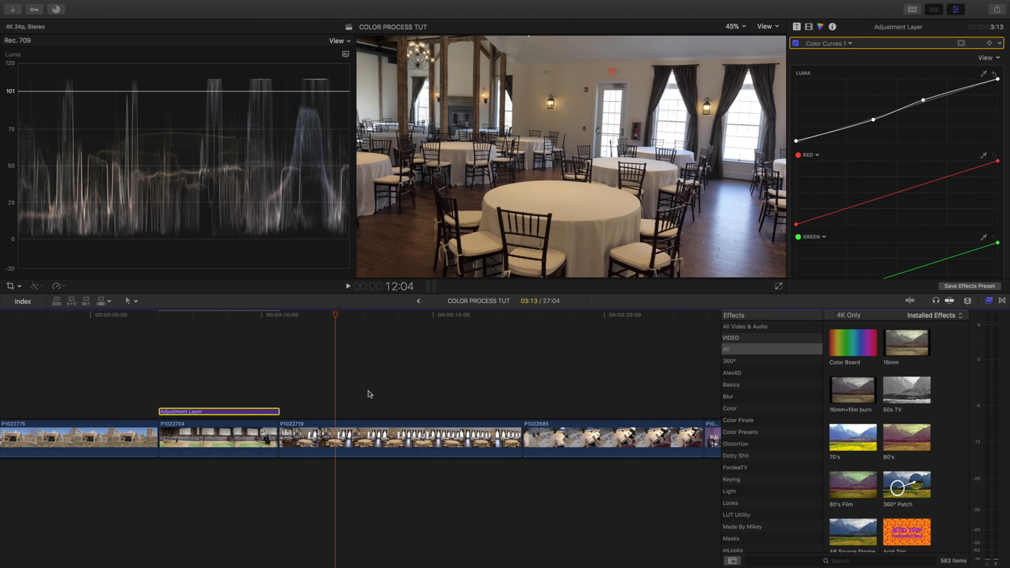
scroll(369, 390, "right", 3)
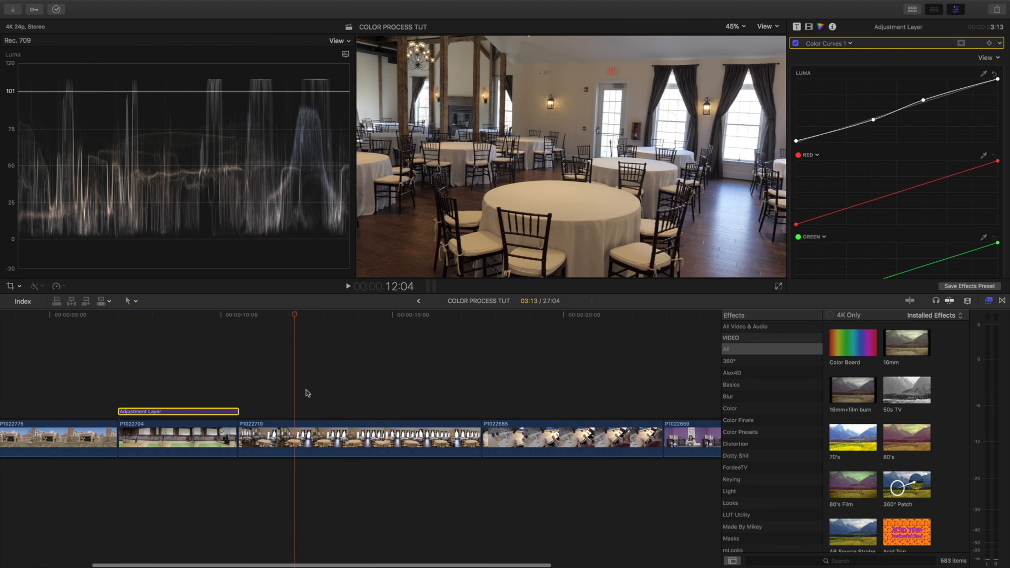
scroll(304, 392, "left", 10)
left_click(126, 406)
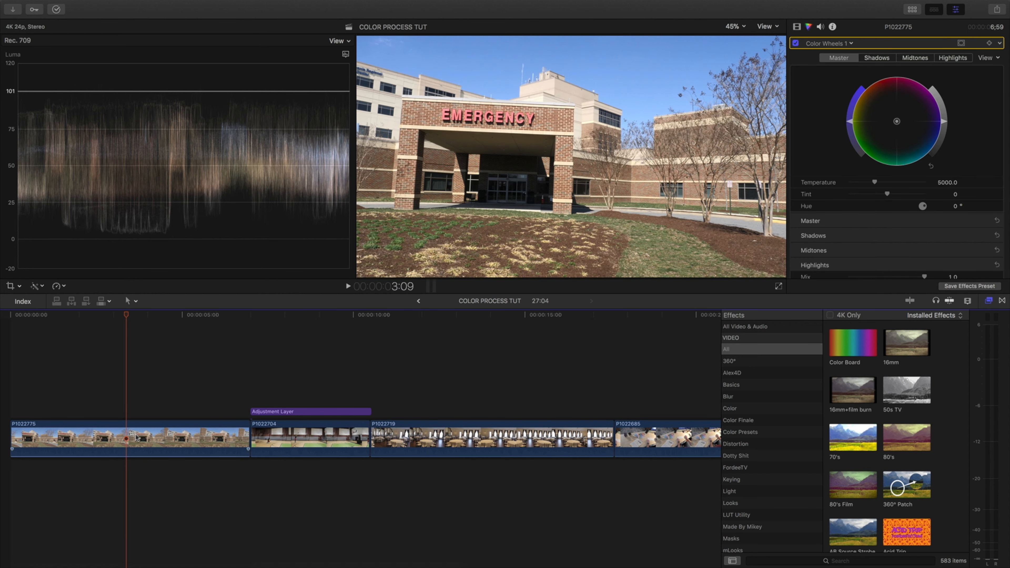
left_click(137, 438)
mouse_move(73, 4)
left_click(110, 5)
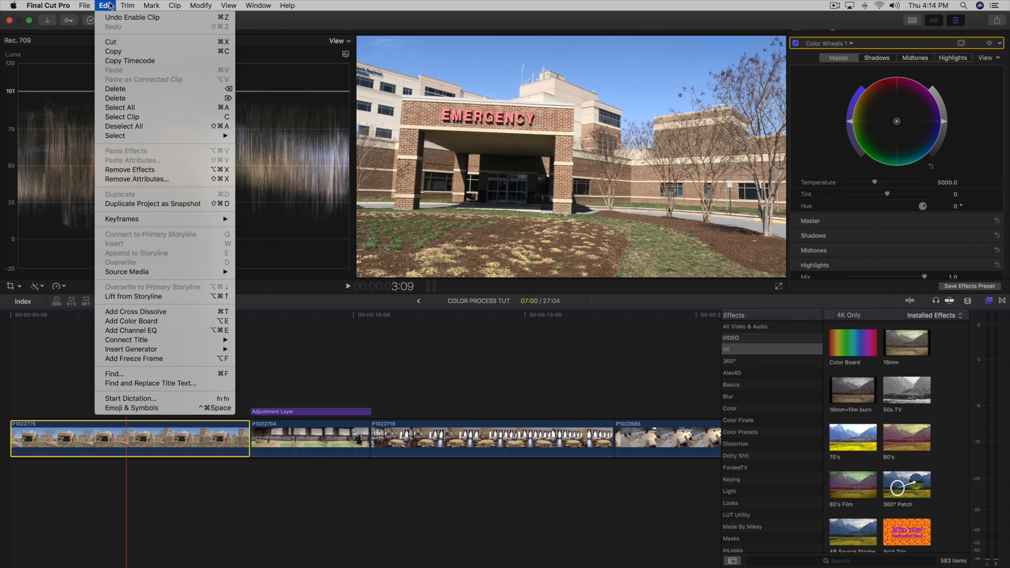
left_click(115, 52)
Paste the copied effects onto the banquet room clip P1022719 and check the result between 12:05 and 14:13.
left_click(422, 389)
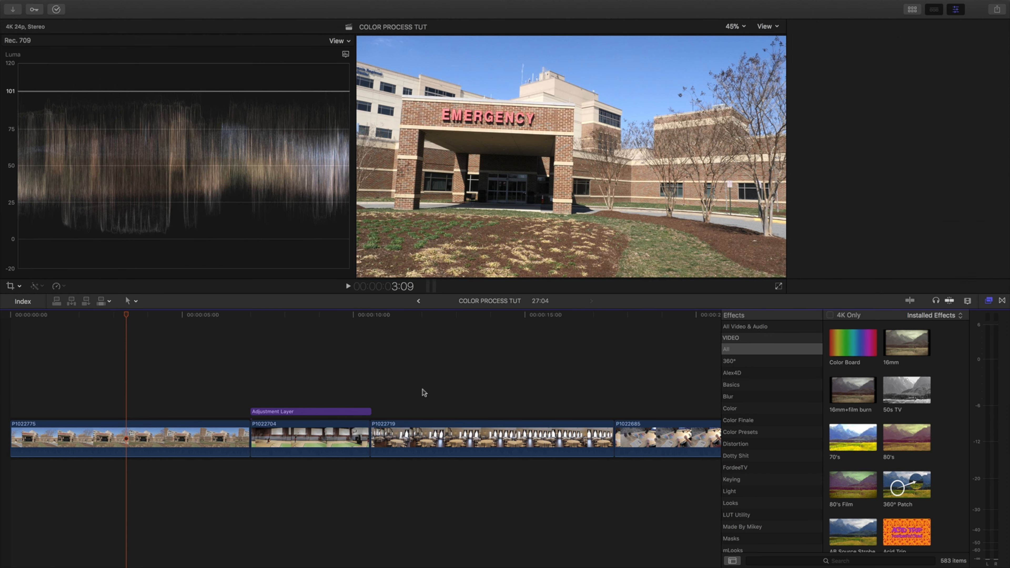
scroll(412, 390, "right", 3)
left_click(360, 436)
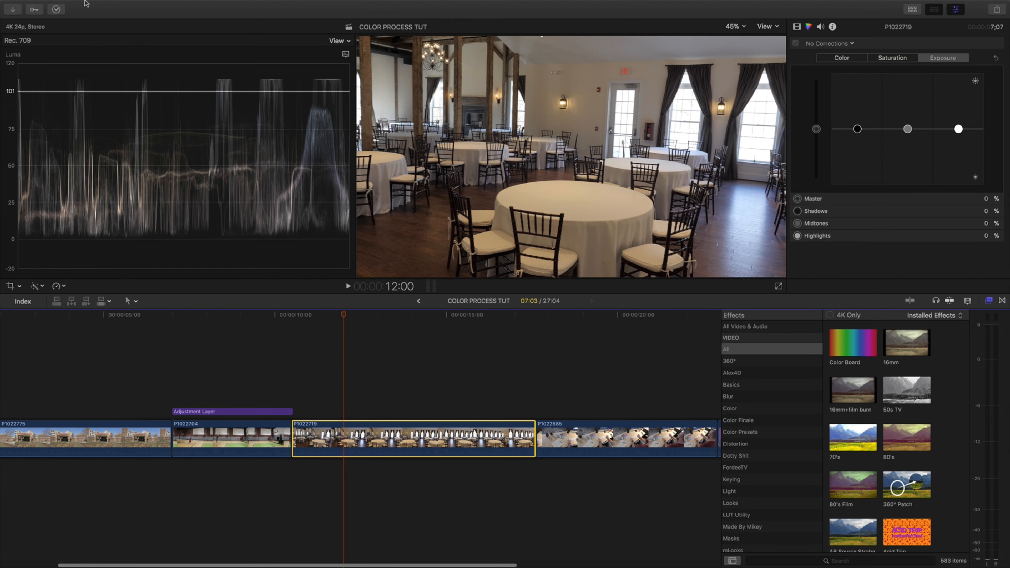
left_click(101, 5)
left_click(119, 151)
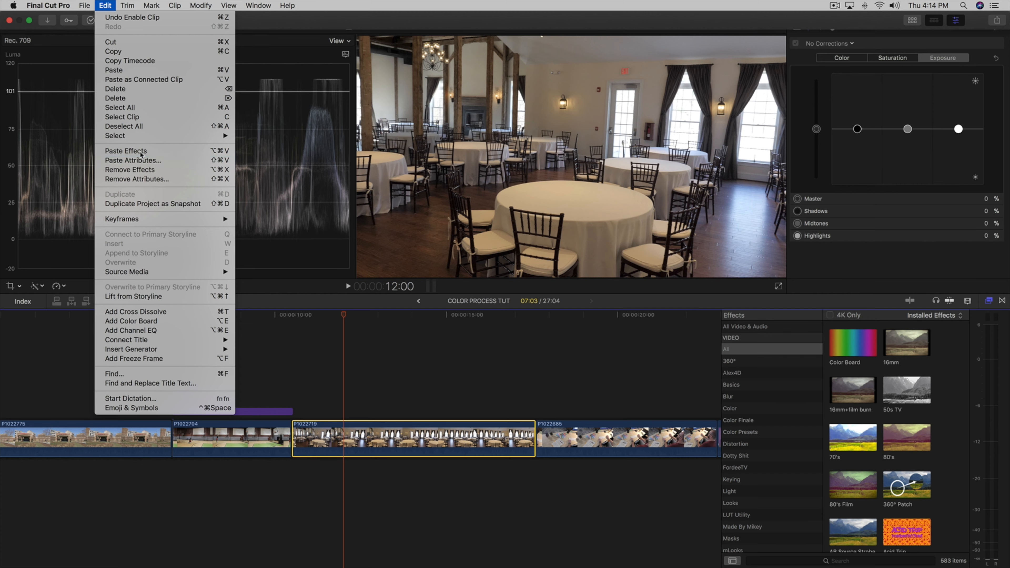
left_click(349, 343)
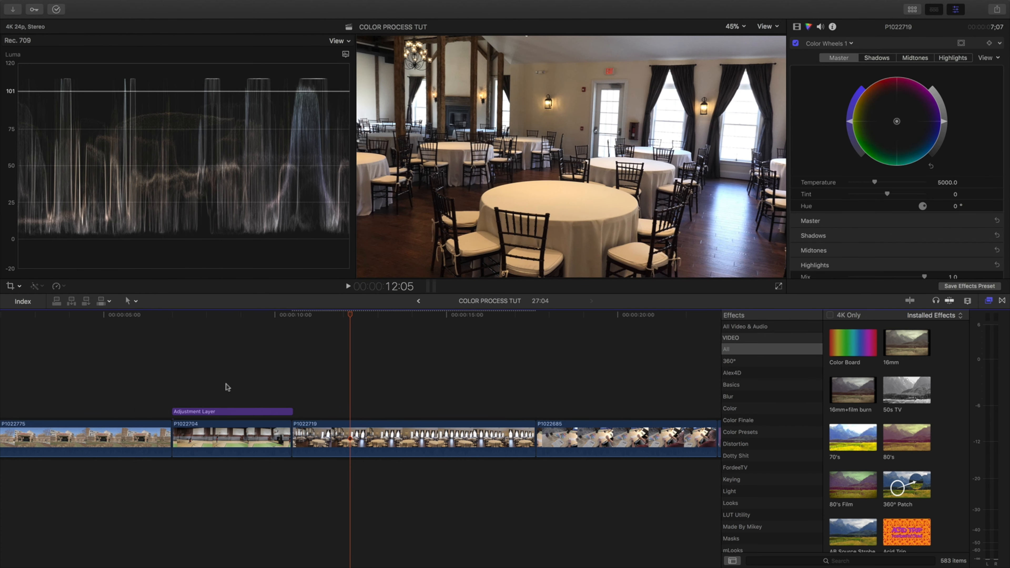
left_click(370, 346)
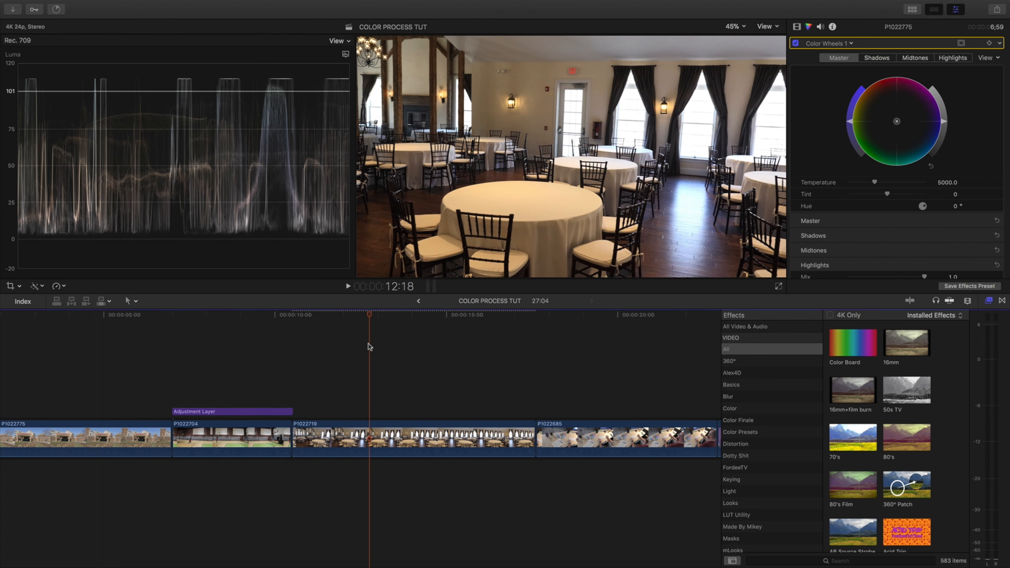
left_click(431, 370)
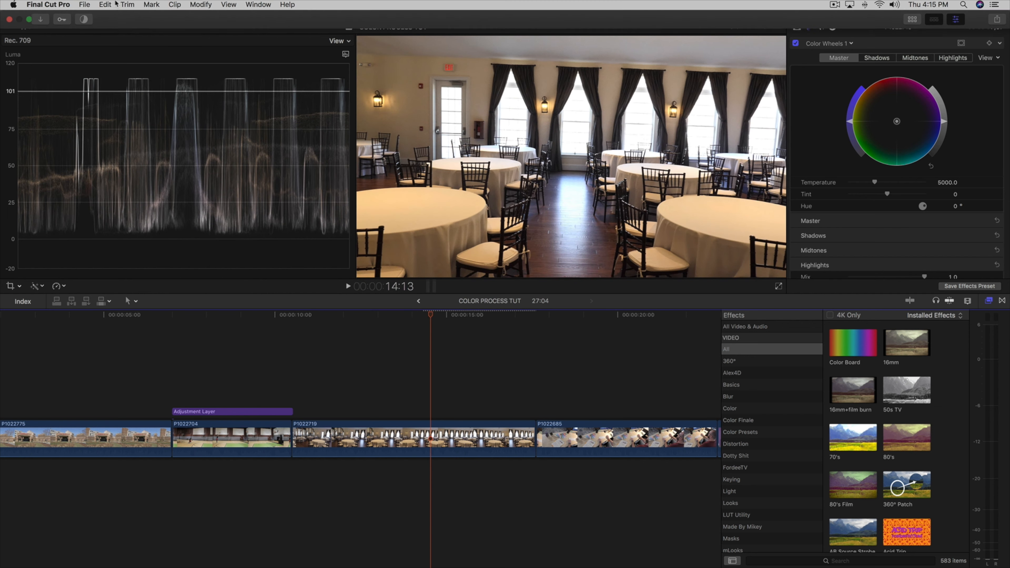
Undo the pasted effects and return the playhead to the start of clip P1022719 at 10:12.
left_click(107, 4)
left_click(107, 19)
key("Up")
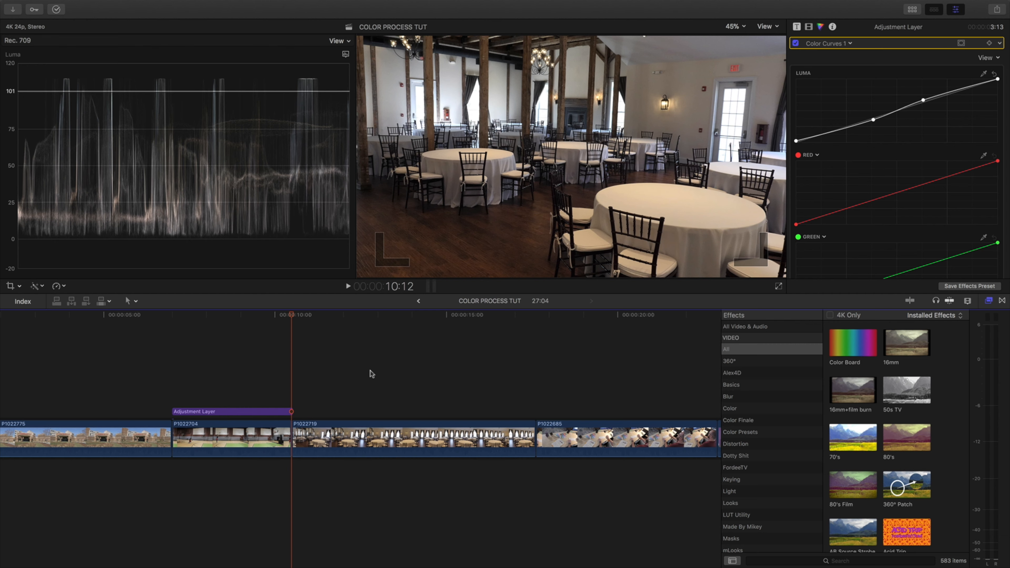
In clip P1022719's Color Board at 12:03, set exposure highlights to -15%, shadows to -5% and midtones to 7%.
scroll(370, 371, "right", 3)
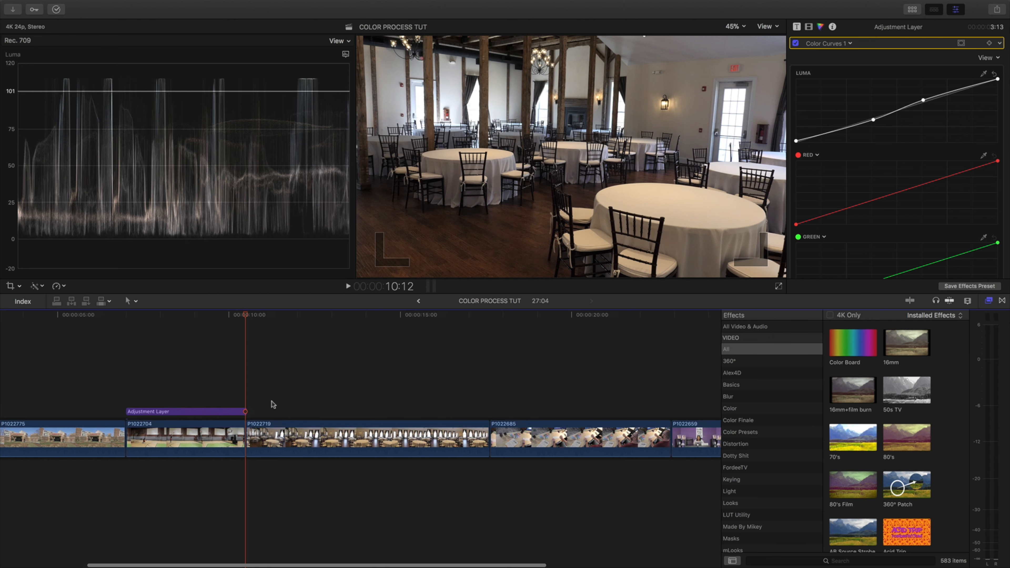
scroll(274, 405, "right", 2)
left_click(266, 405)
left_click(246, 437)
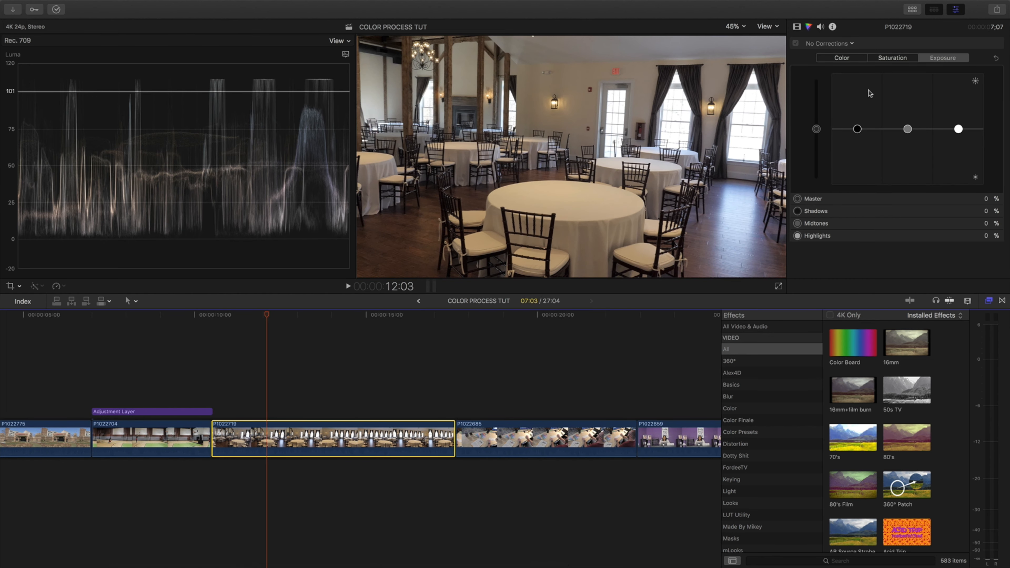
left_click_drag(958, 129, 959, 137)
left_click_drag(857, 129, 907, 126)
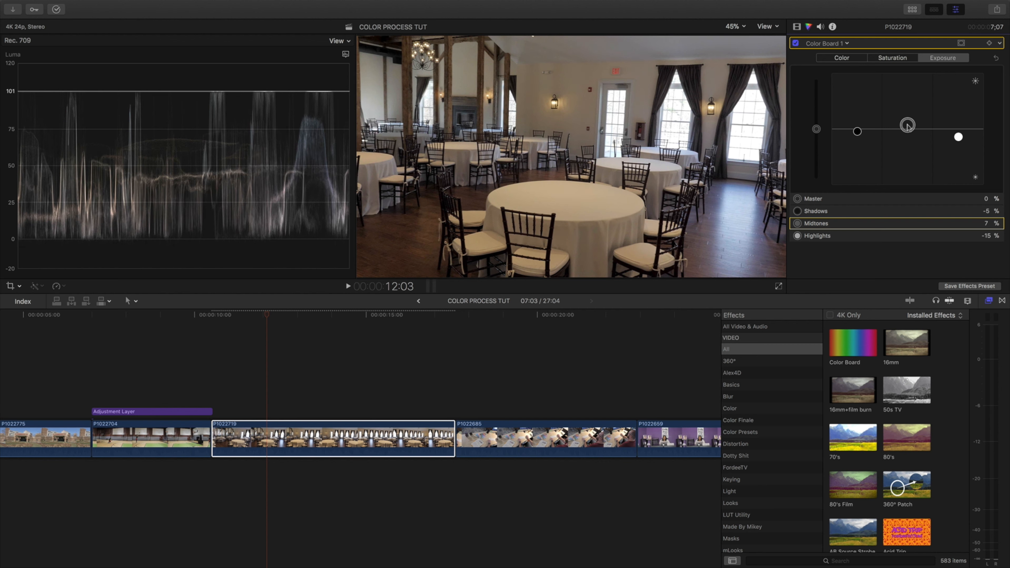
Set clip P1022719's saturation midtones to -12%, shadows to -7% and highlights to 11%, and review the clip up to 13:05.
left_click(893, 59)
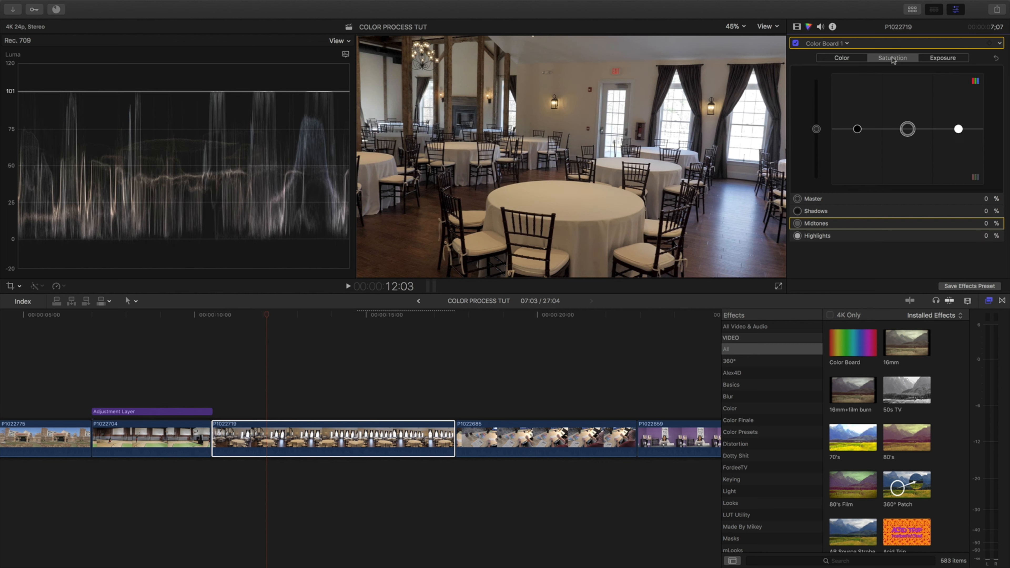
left_click_drag(908, 129, 859, 138)
left_click(858, 130)
left_click_drag(958, 130, 959, 123)
left_click_drag(267, 317, 427, 325)
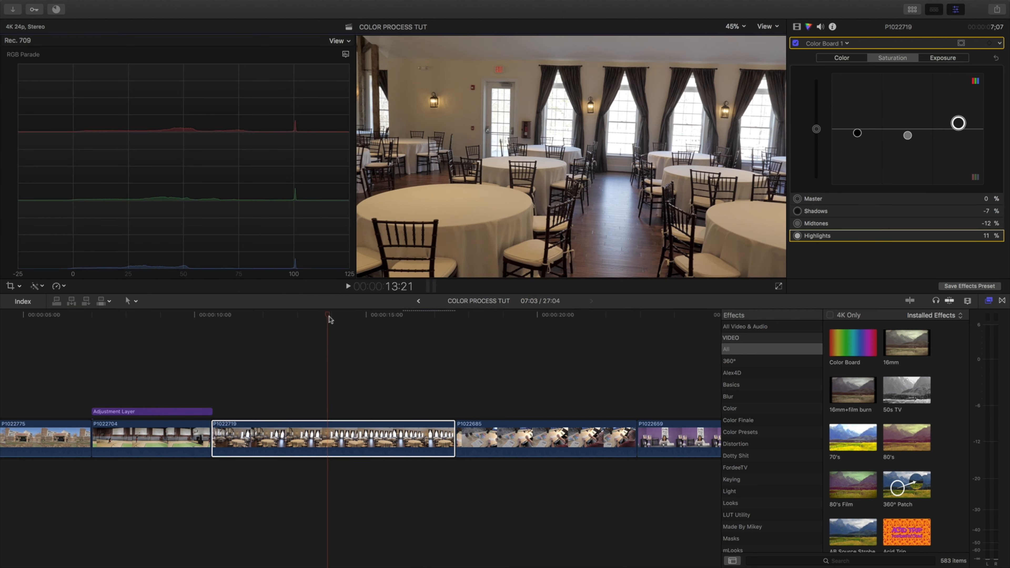
key("space")
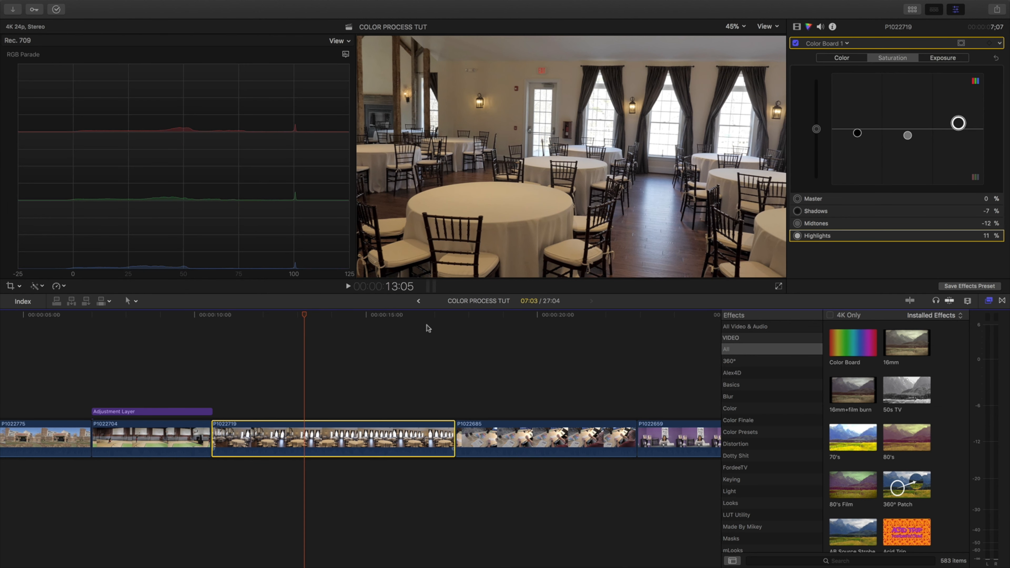
left_click(810, 41)
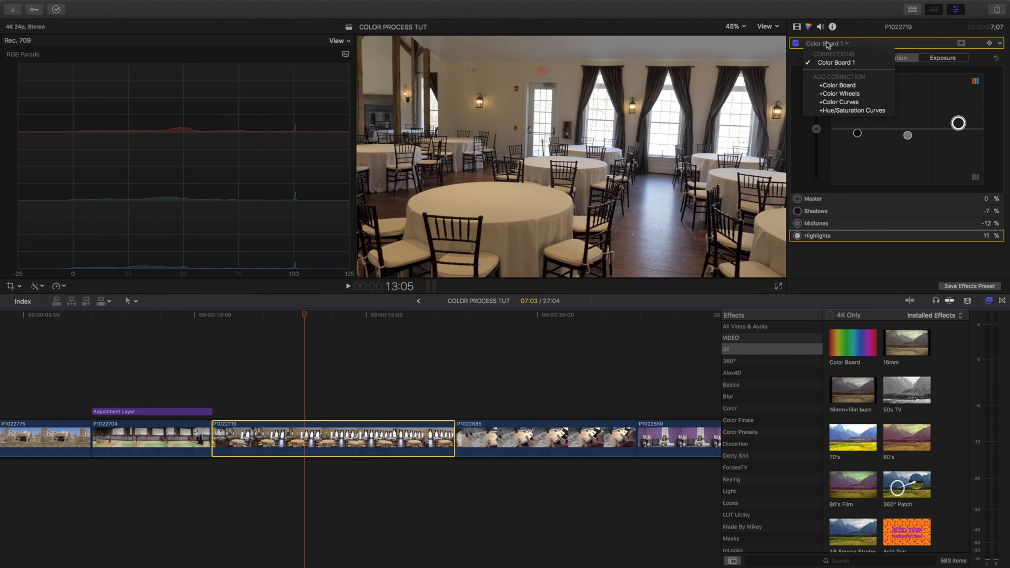
left_click(836, 86)
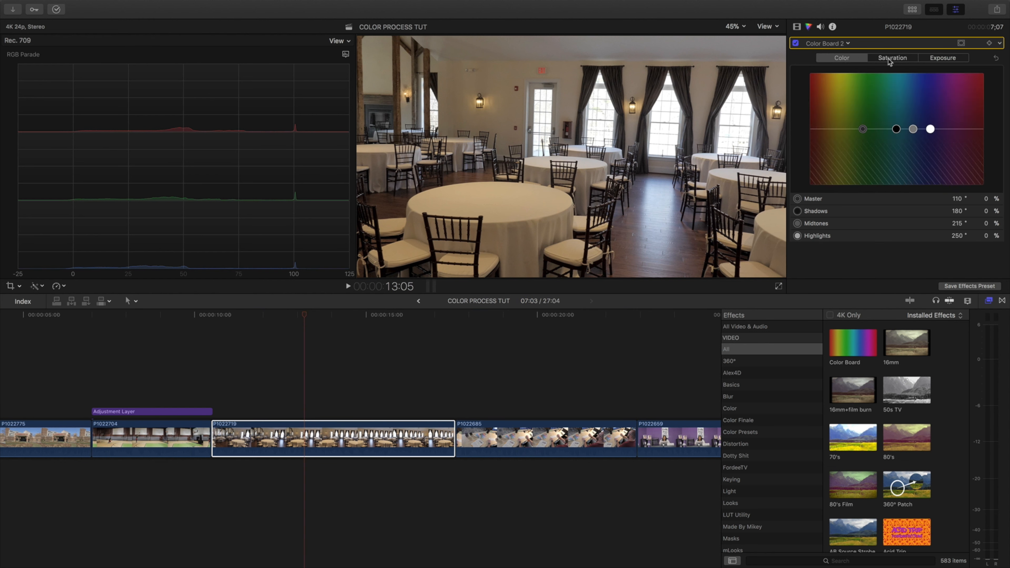
left_click(838, 43)
left_click(839, 45)
left_click(797, 26)
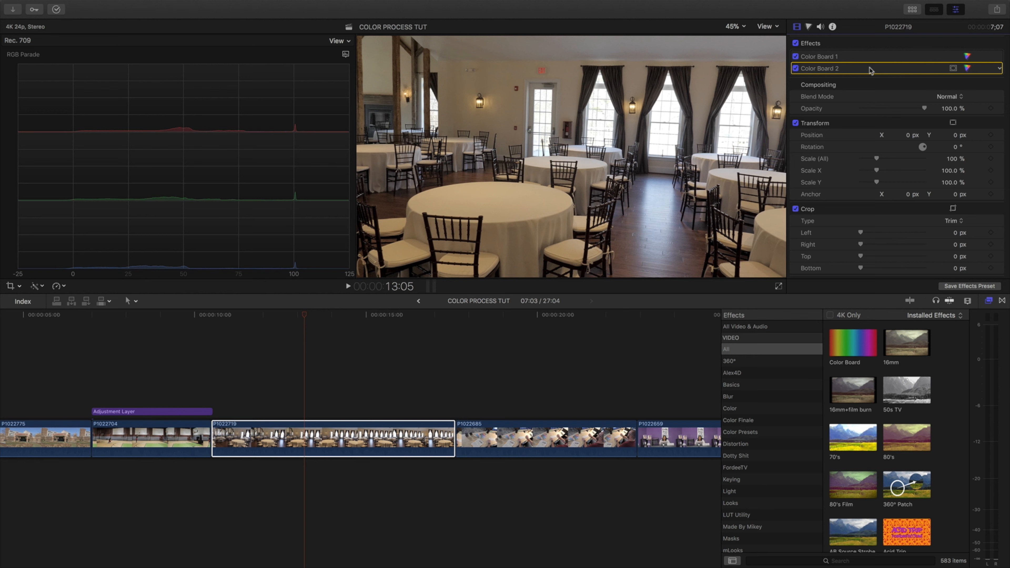
key("Delete")
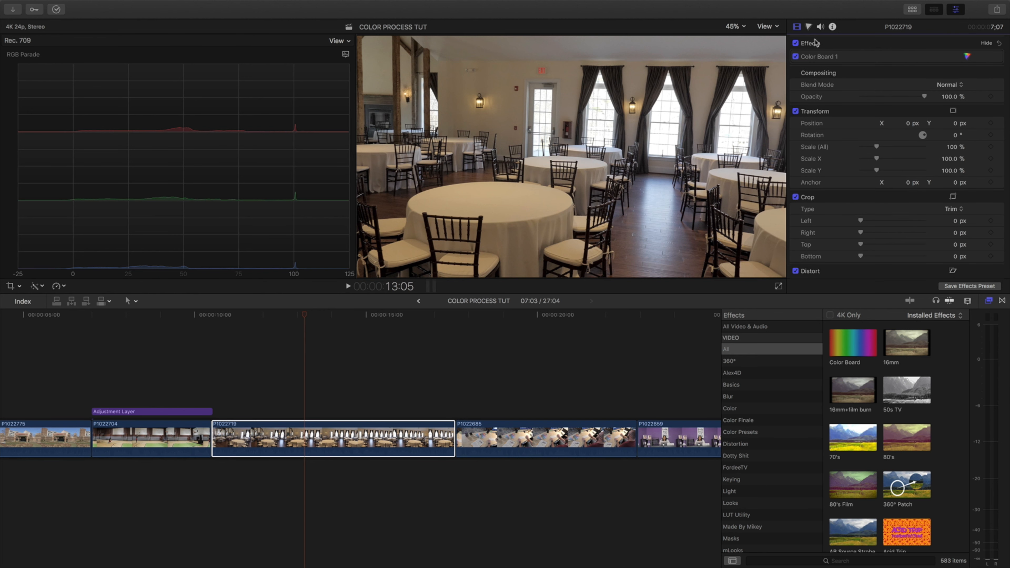
Tint clip P1022719 in Color Board 1 with midtones at 213° and 15%, shadows at 182° and 0%, and highlights at 253° and -4%.
left_click(809, 27)
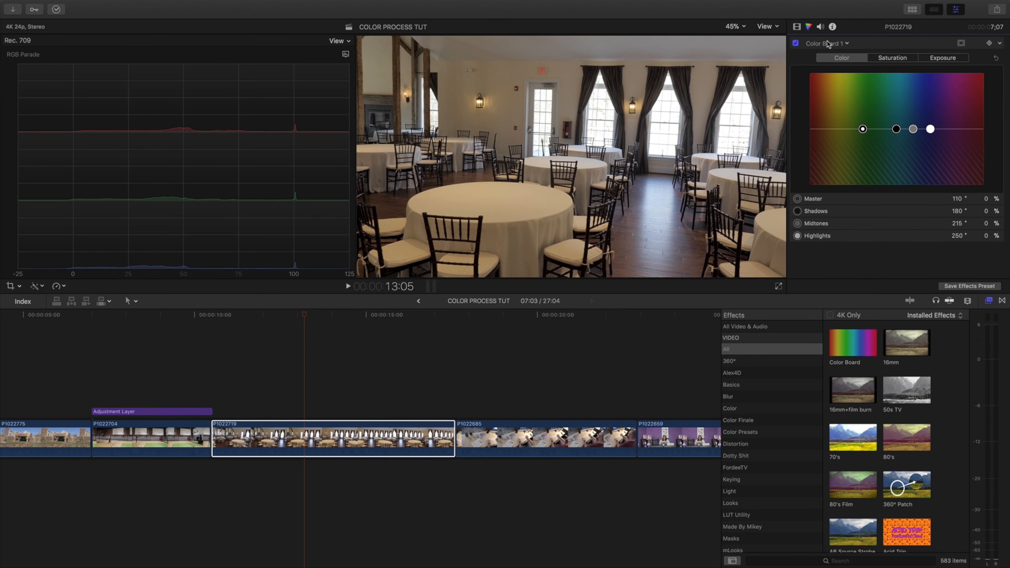
left_click(831, 43)
left_click(841, 104)
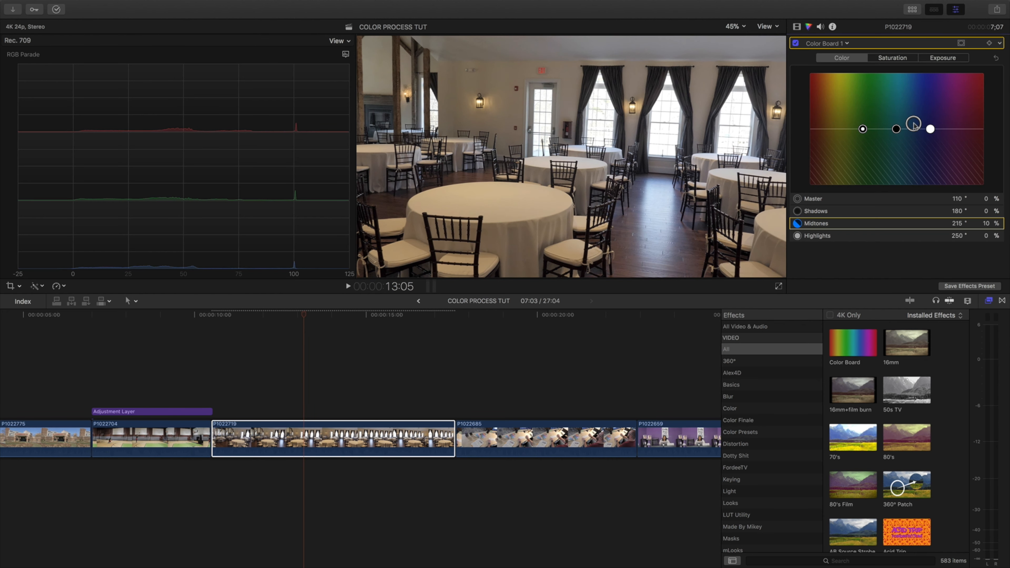
left_click_drag(913, 123, 932, 133)
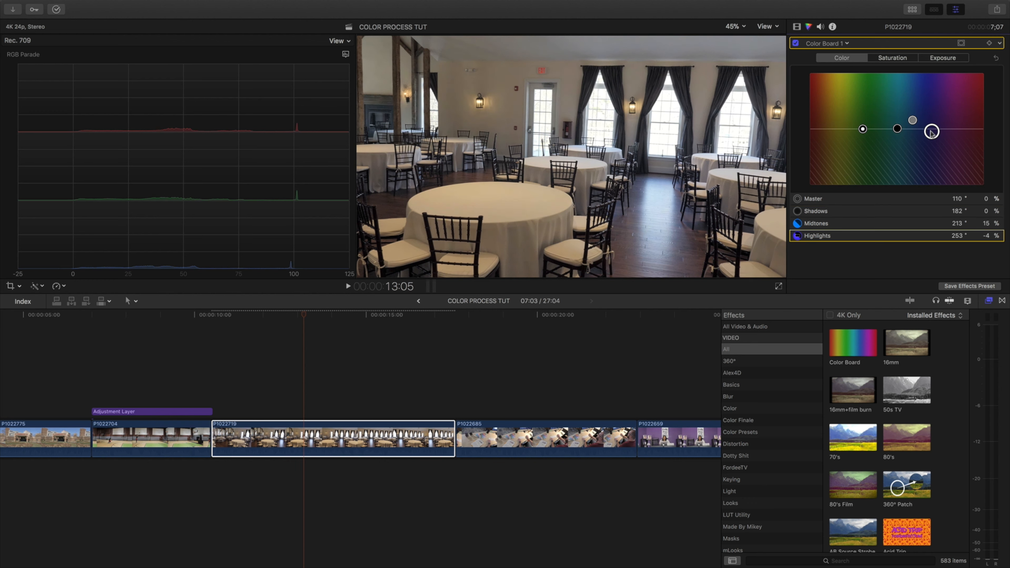